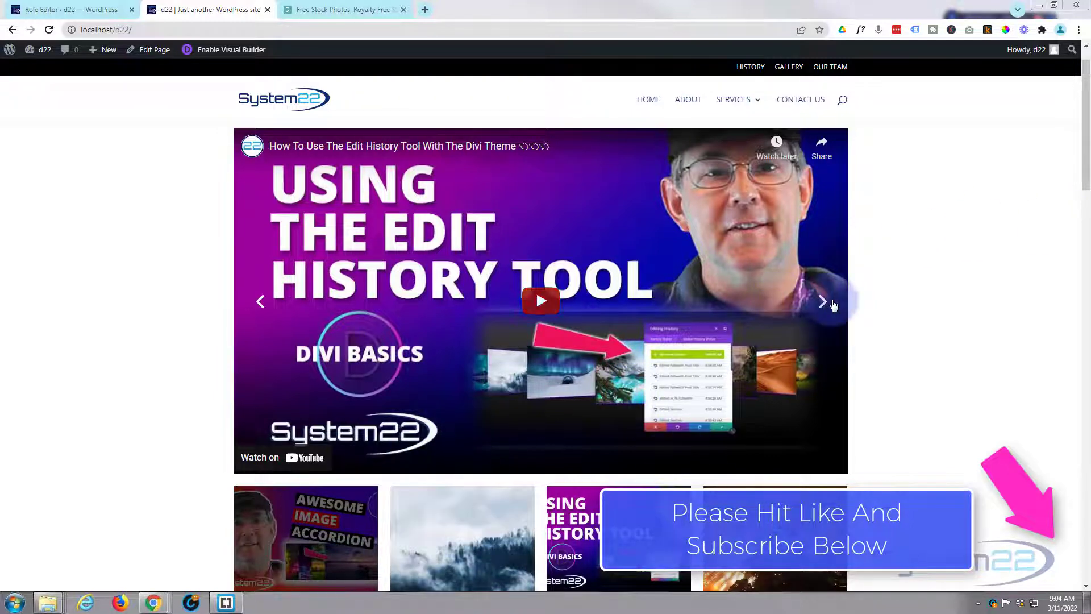
- Advance the slider two slides, play and pause the YouTube video, then enable the visual builder
left_click(823, 303)
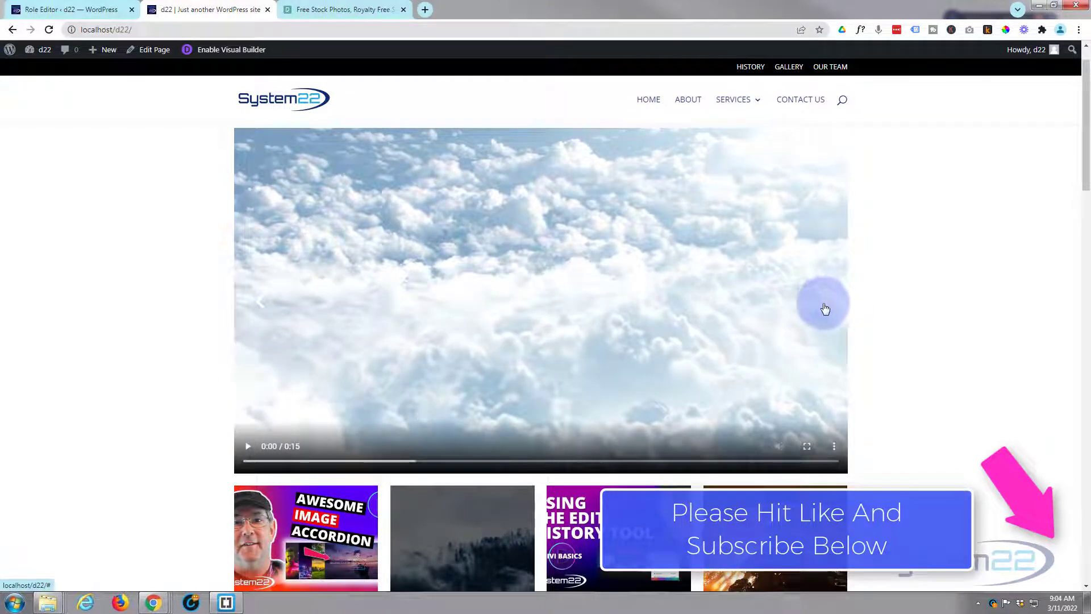
left_click(824, 305)
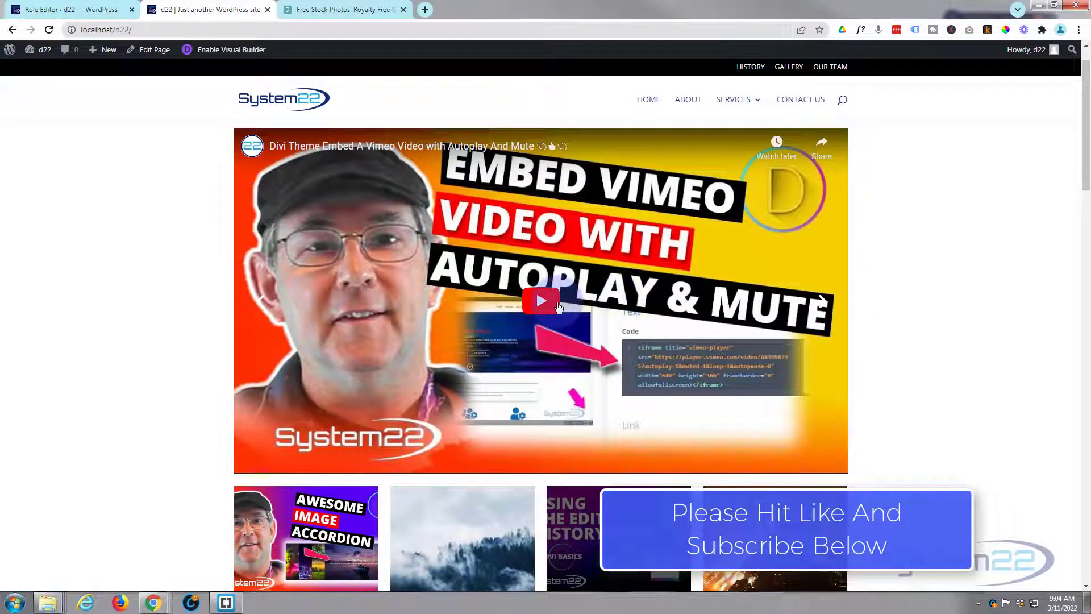
left_click(556, 306)
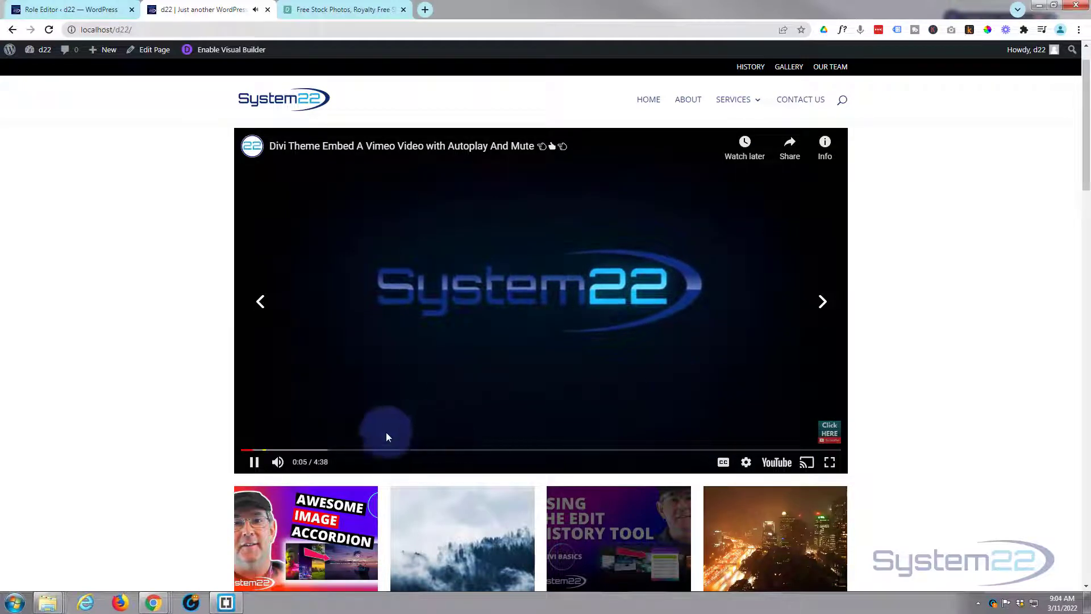
left_click(254, 460)
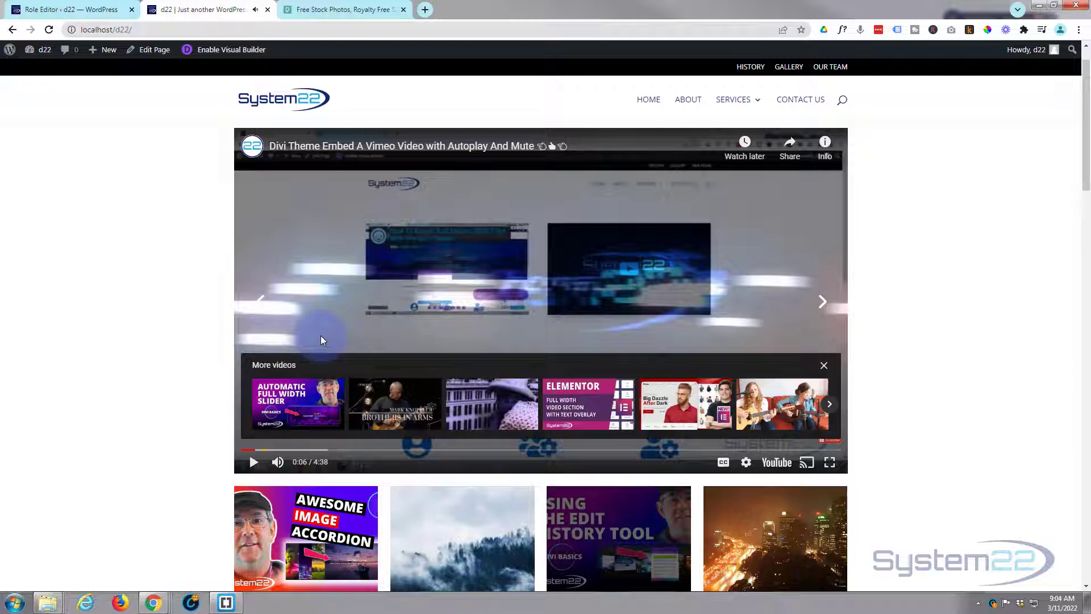
left_click(242, 52)
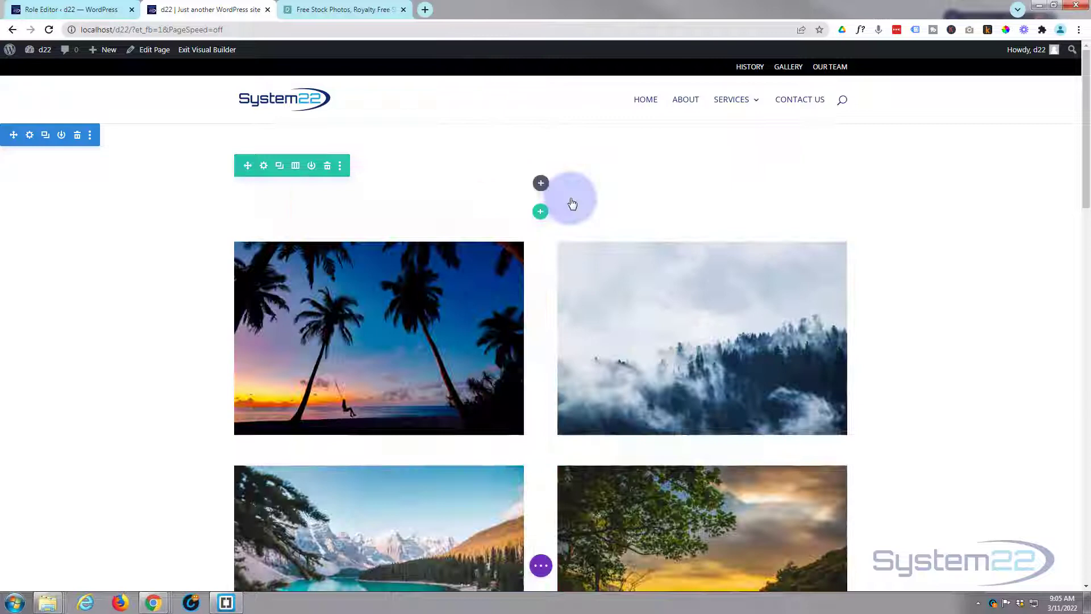
- Delete the old video module and switch the row to a 2/3 + 1/3 column layout
left_click(568, 198)
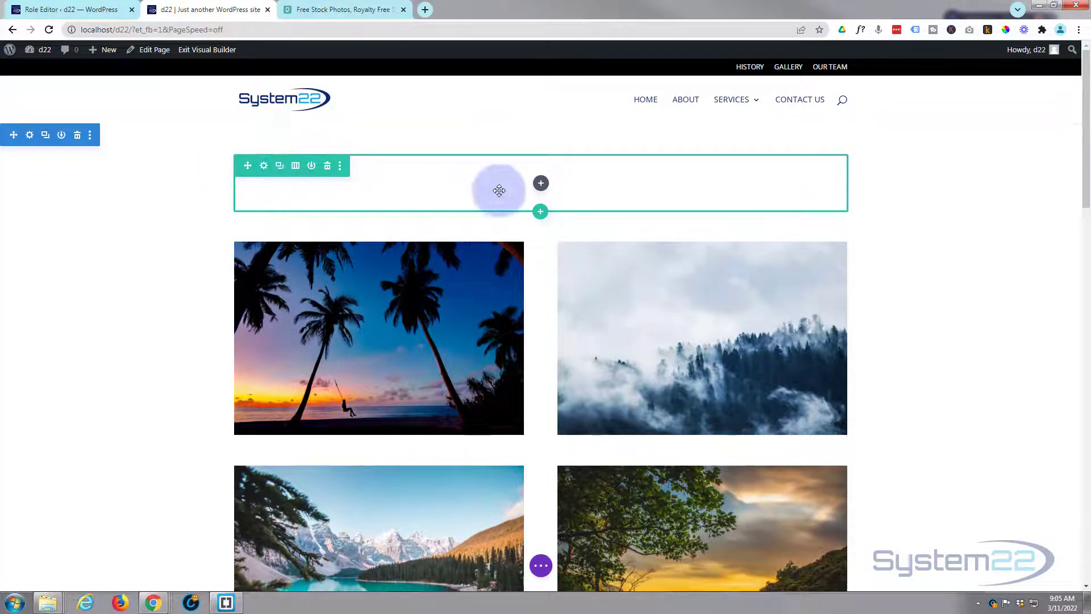
left_click(295, 166)
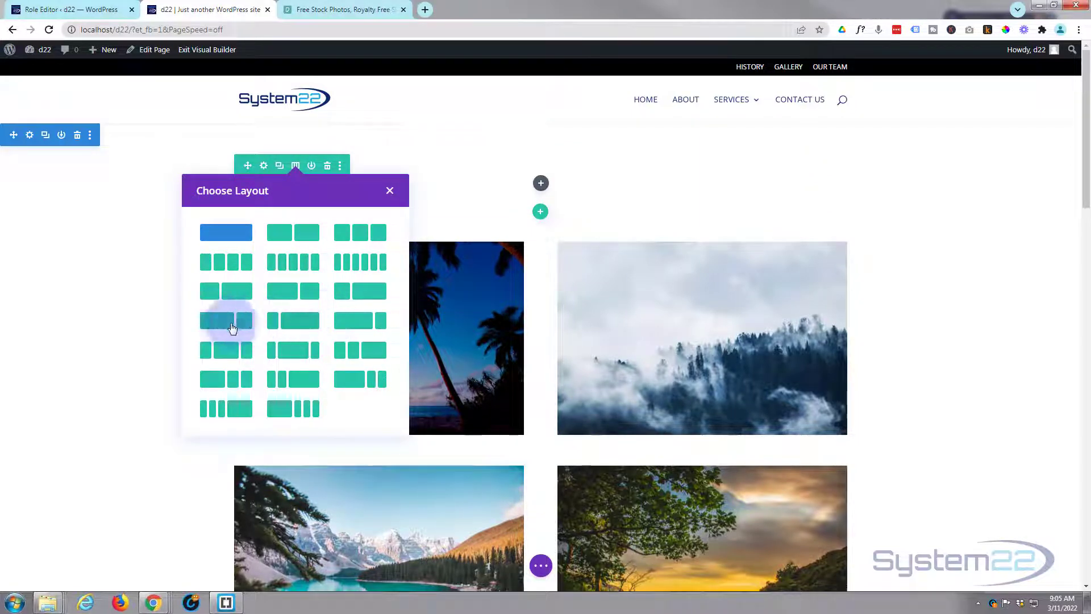
left_click(226, 322)
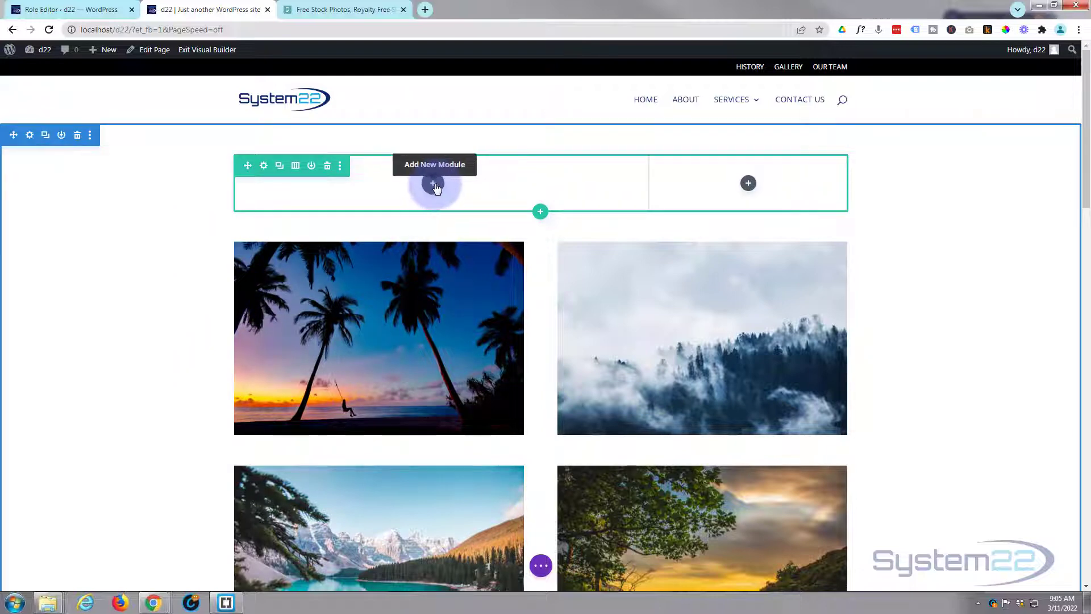
- Insert a Video Slider module into the wide left column
left_click(433, 185)
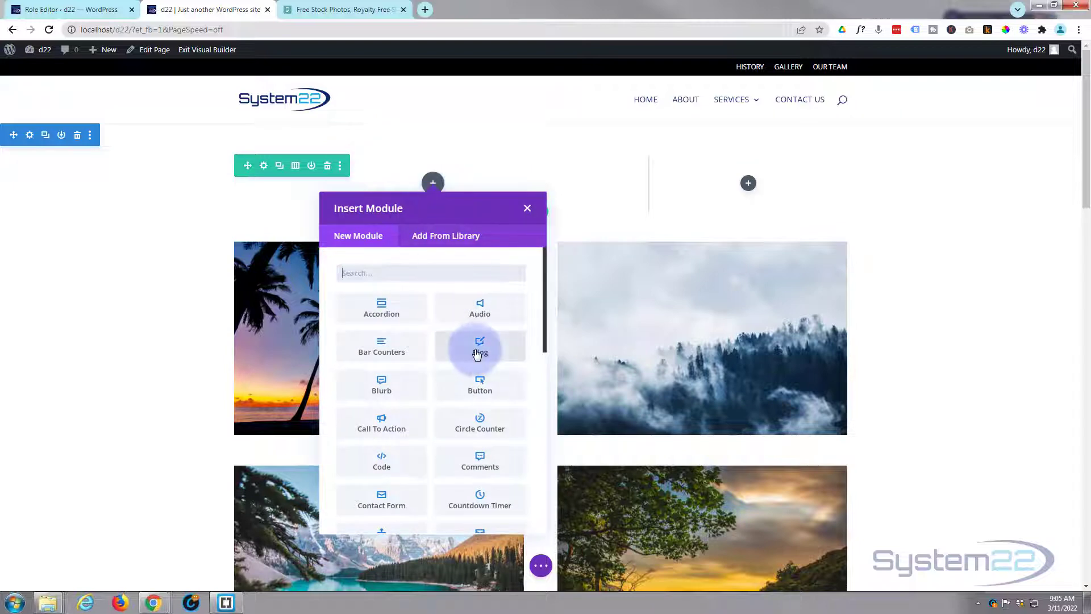
scroll(476, 352, "down", 4)
scroll(477, 352, "down", 5)
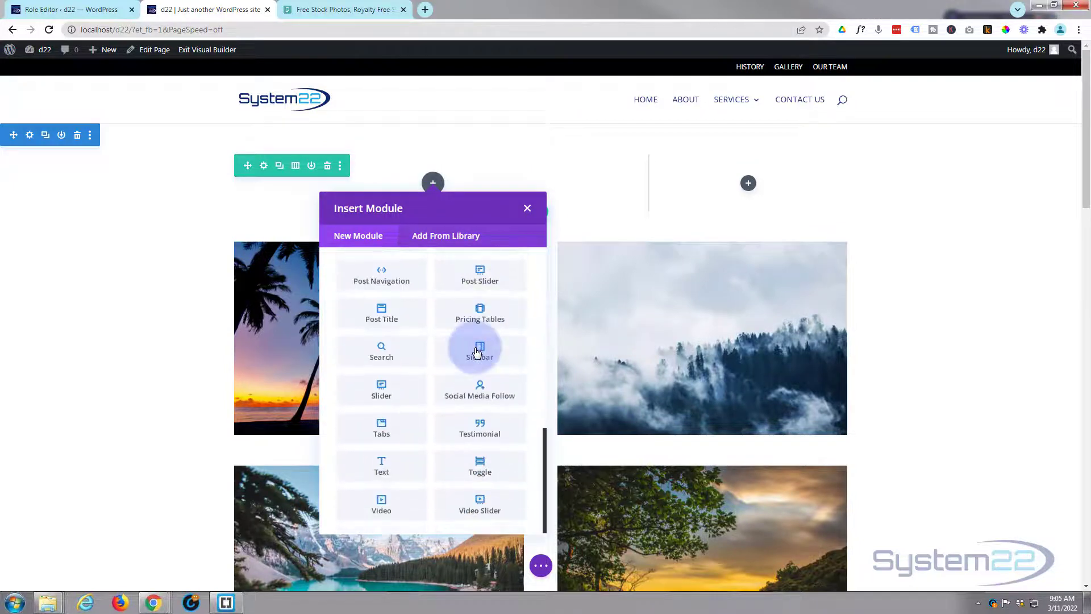
left_click(479, 509)
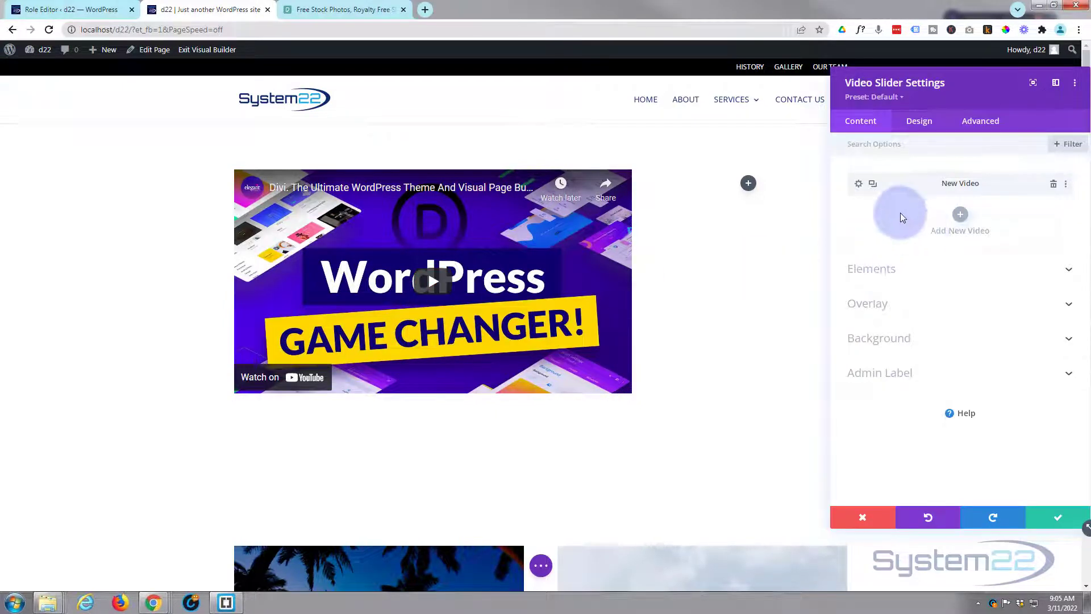
- Replace the first slide's default video with the 'How To Use The Edit History Tool With The Divi Theme' YouTube URL
left_click(862, 188)
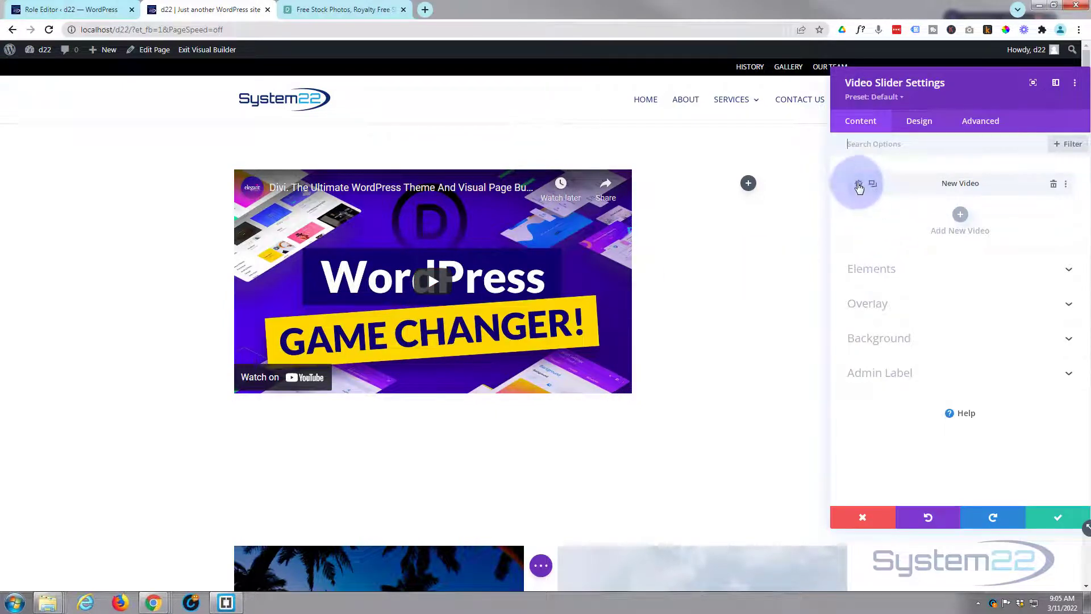
left_click(859, 185)
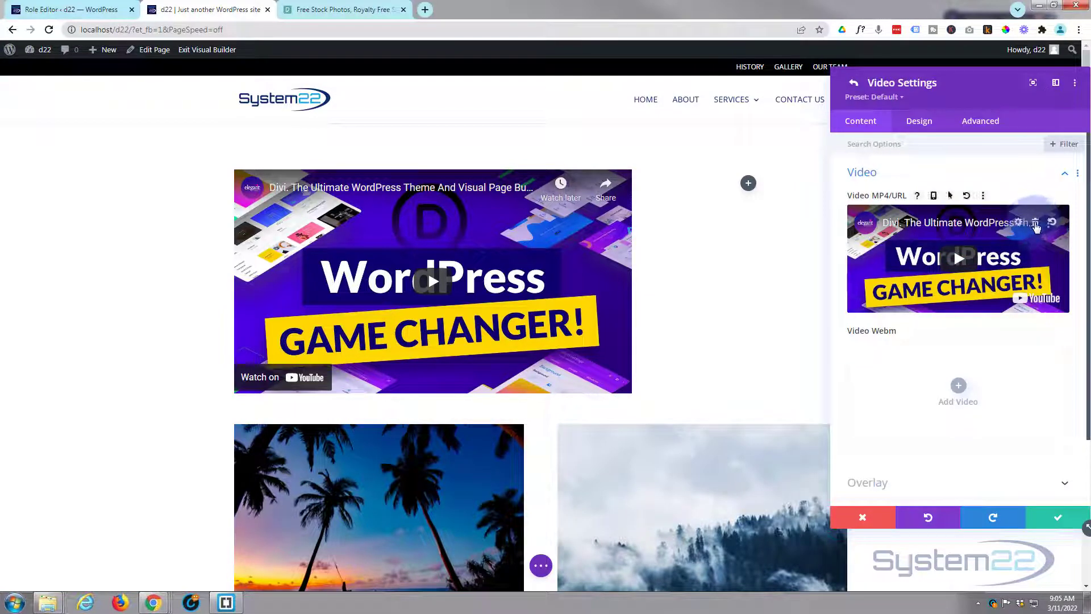
left_click(1035, 224)
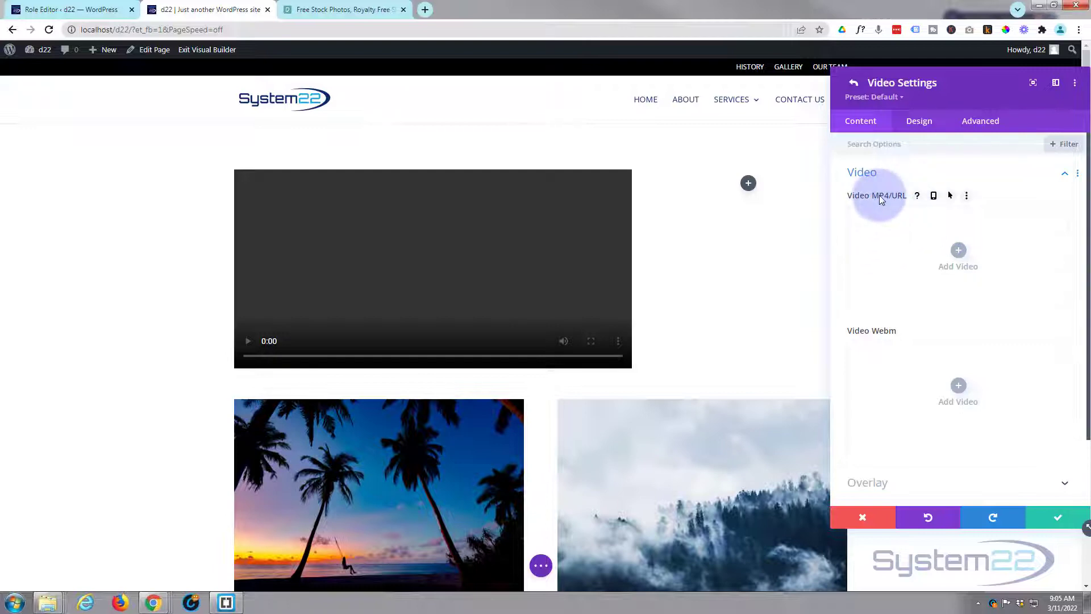
left_click(959, 251)
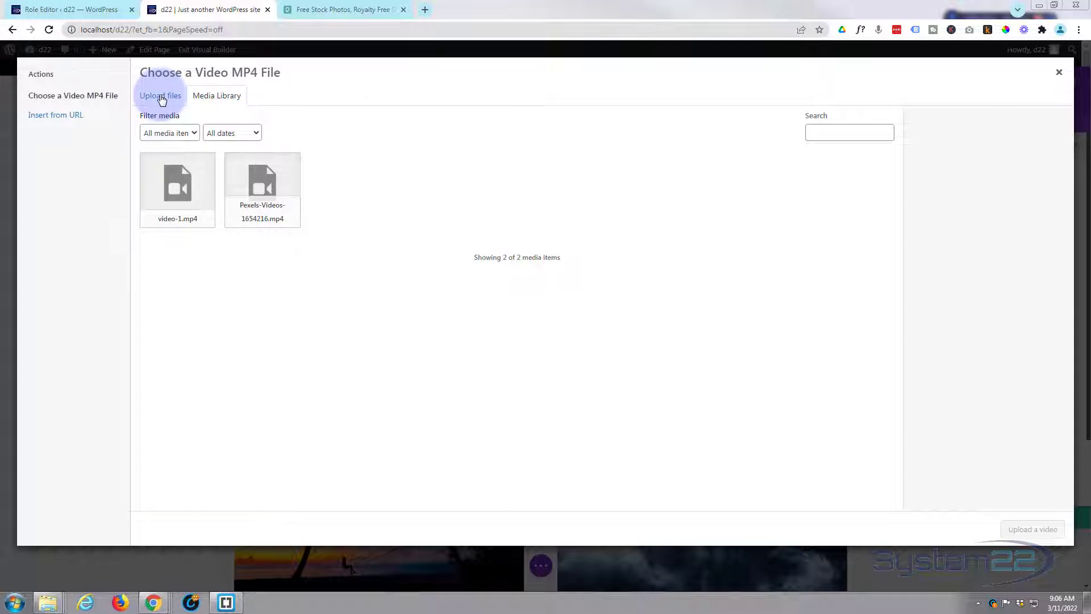
left_click(51, 116)
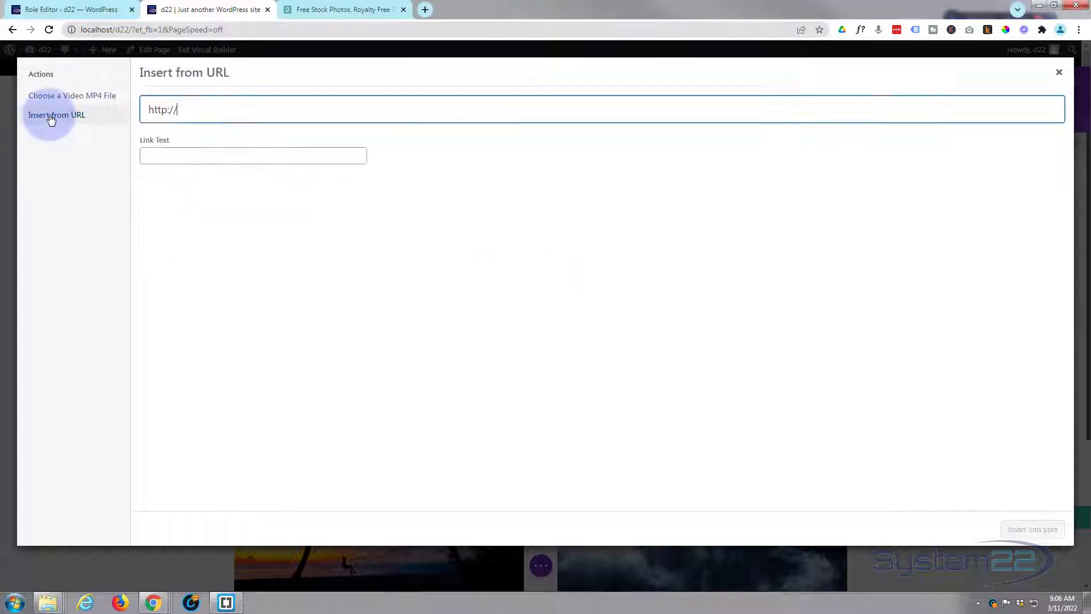
left_click_drag(190, 105, 142, 107)
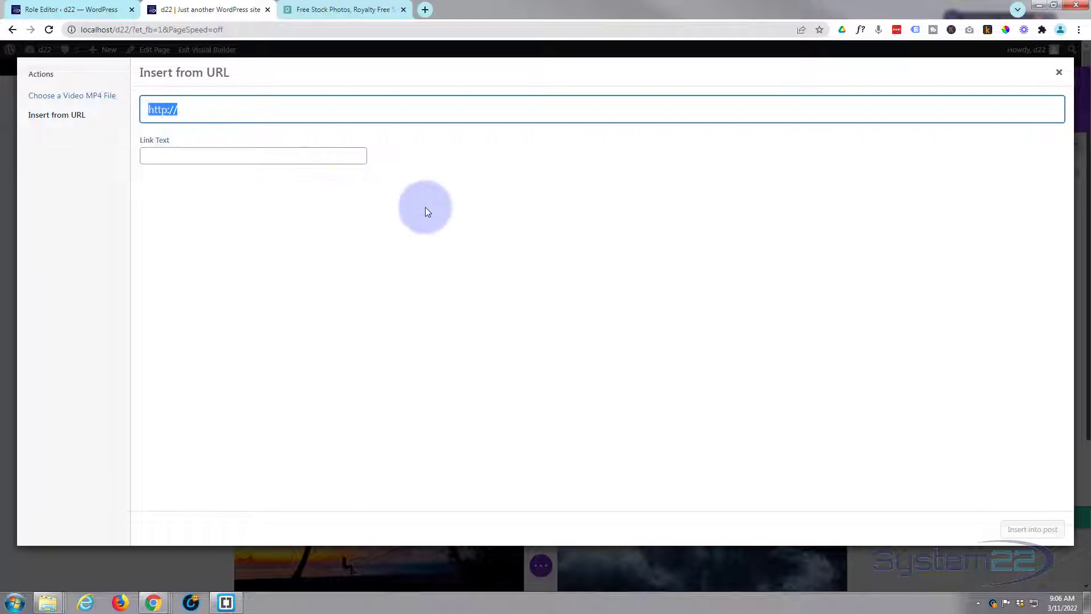
type("https://youtu.be/9dtjQoYYjZM")
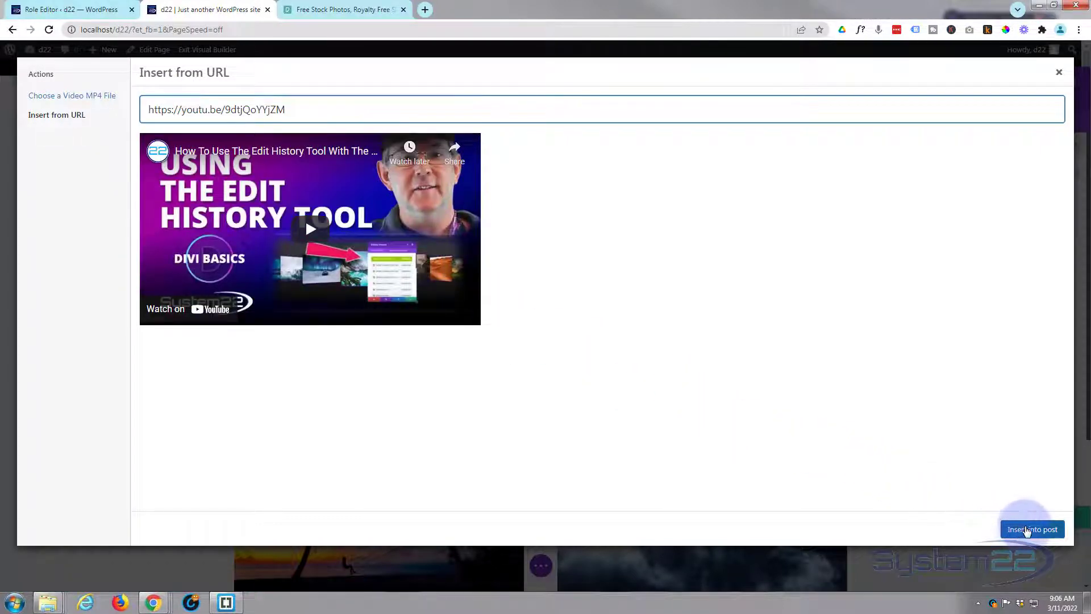
left_click(1029, 529)
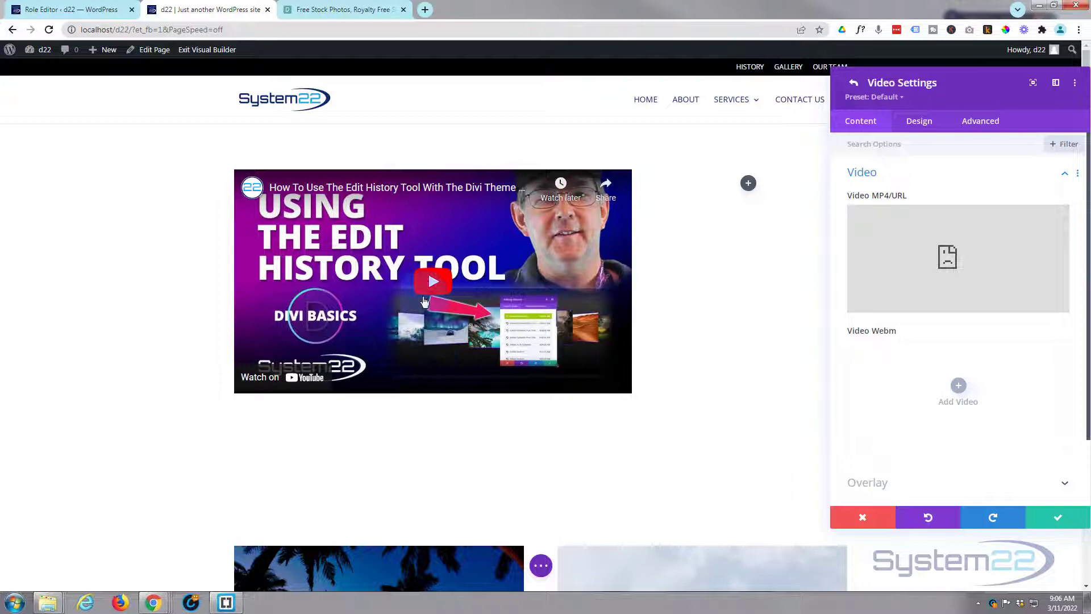
- Check the new video by playing and pausing it, then expand its Overlay settings
left_click(432, 284)
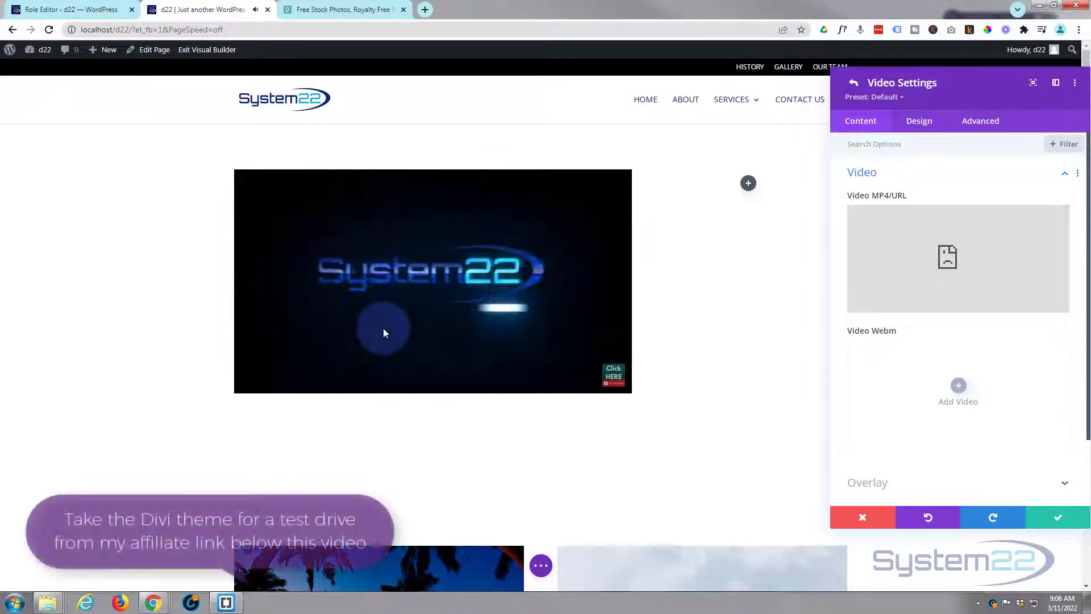
left_click(388, 317)
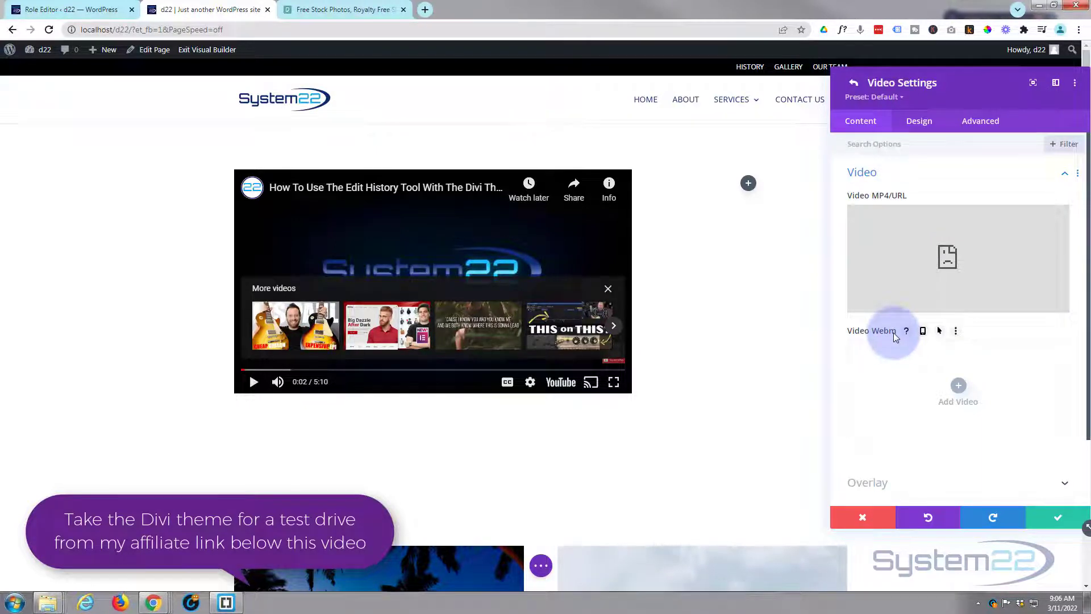
scroll(906, 368, "down", 2)
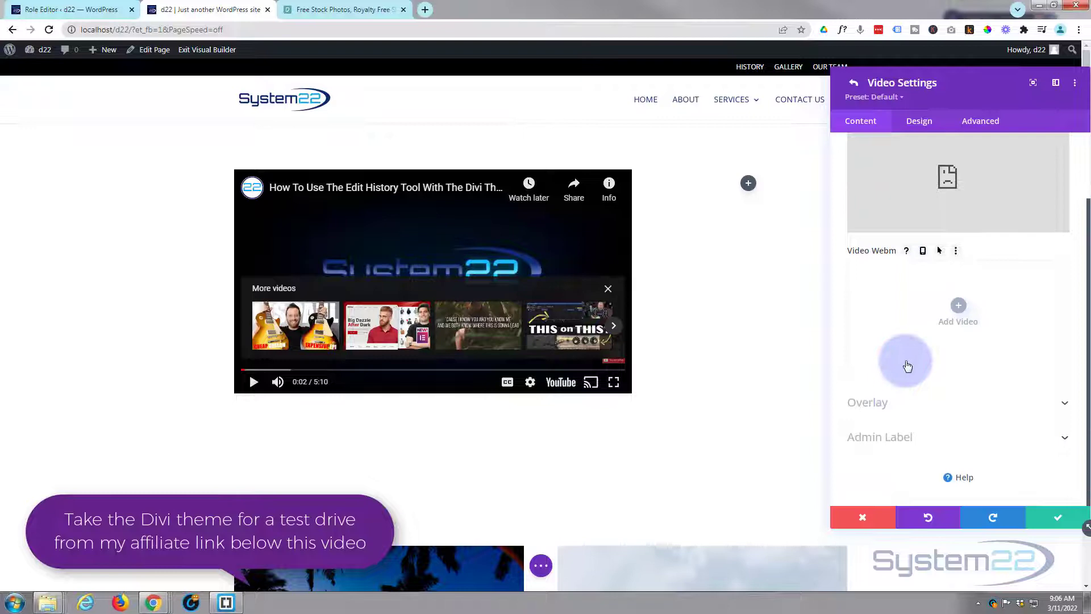
scroll(907, 367, "up", 2)
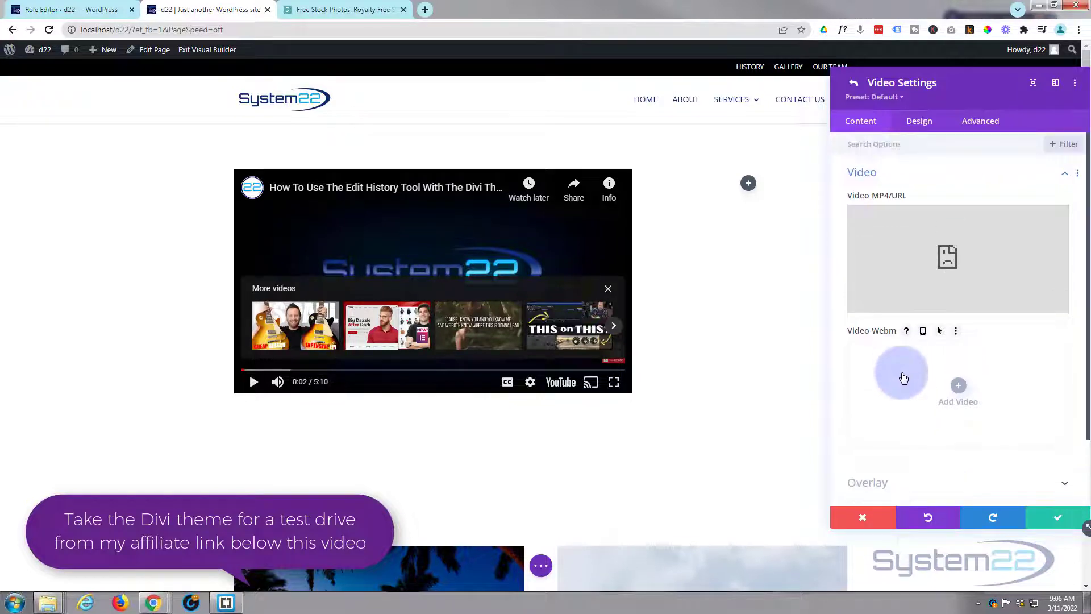
scroll(906, 378, "down", 2)
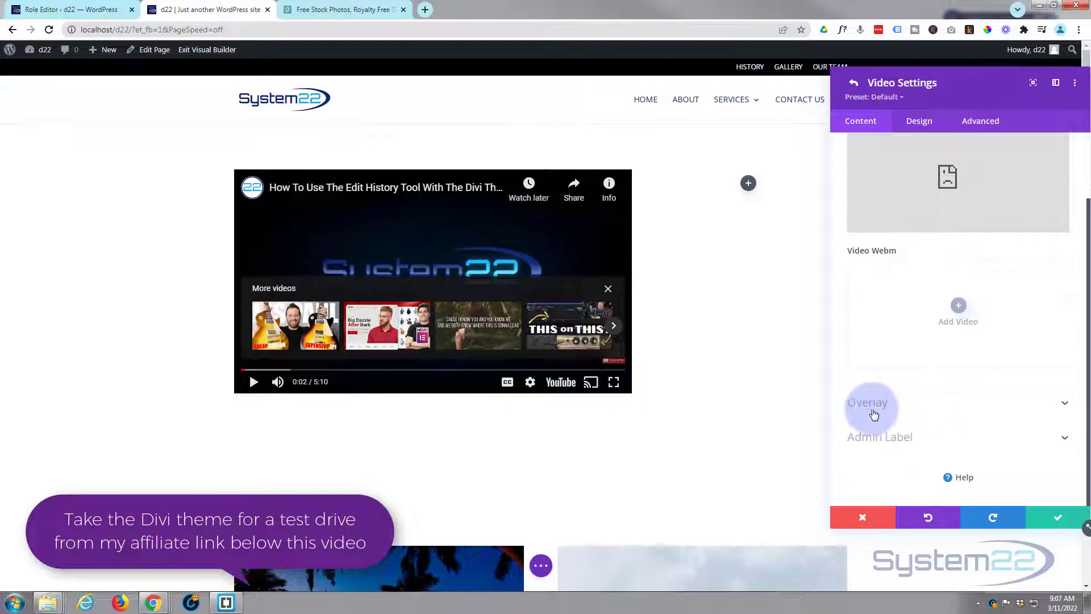
left_click(948, 407)
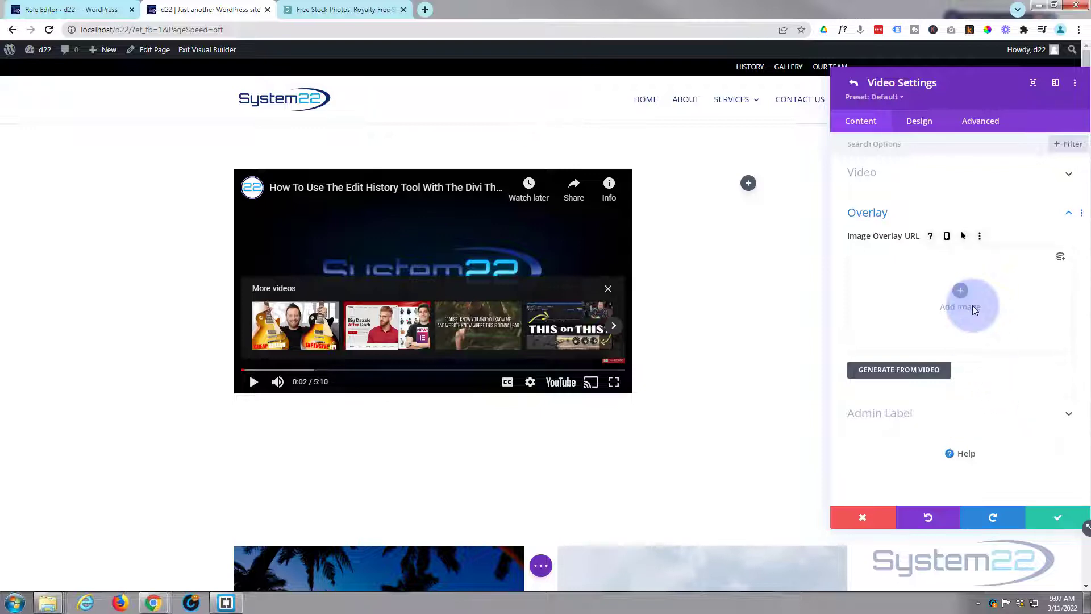
- Open the first video's Design settings and expand its Filters group
left_click(919, 120)
left_click(957, 177)
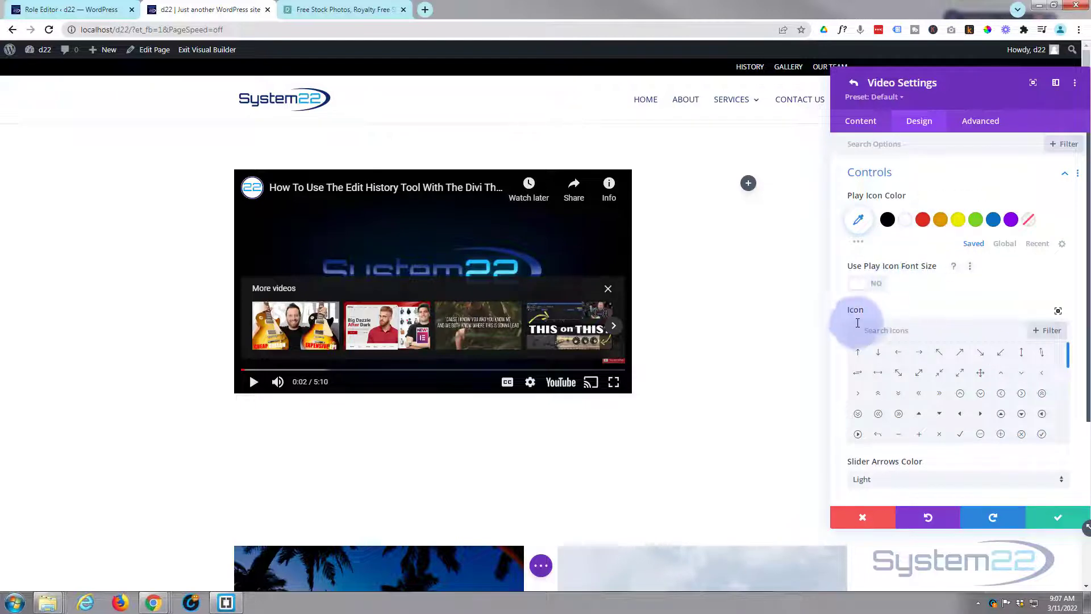
scroll(841, 327, "down", 2)
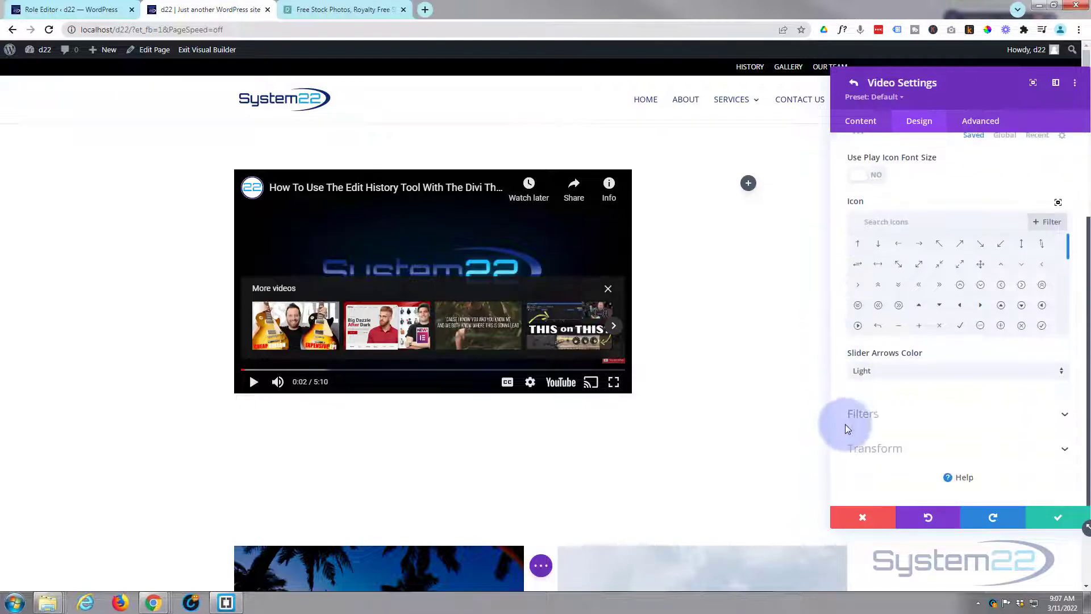
left_click(935, 413)
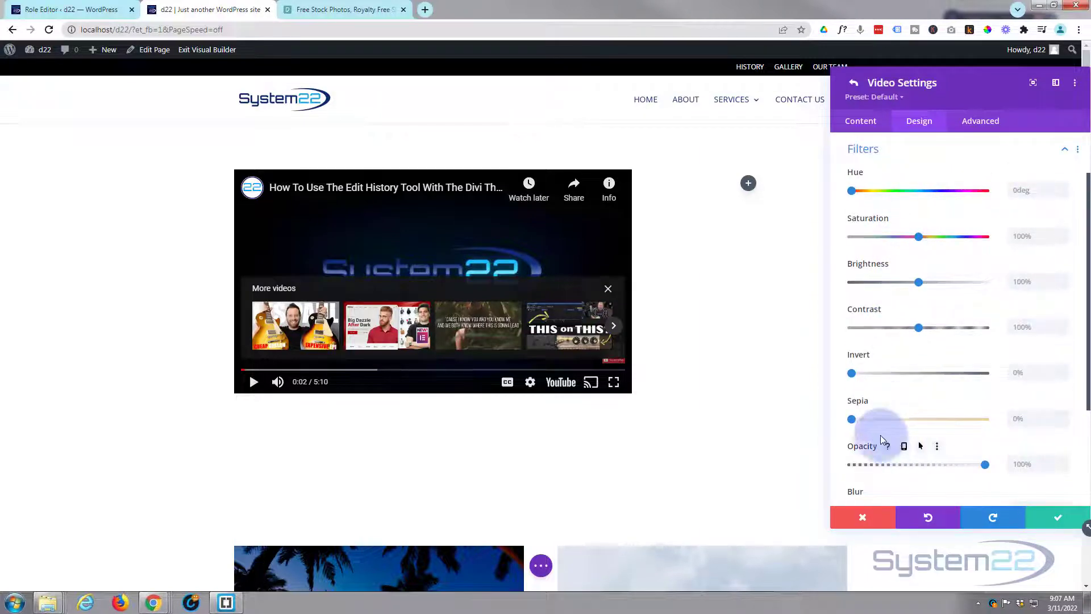
- Experiment with sepia and saturation filters, then set saturation back to 100%
left_click_drag(851, 419, 973, 407)
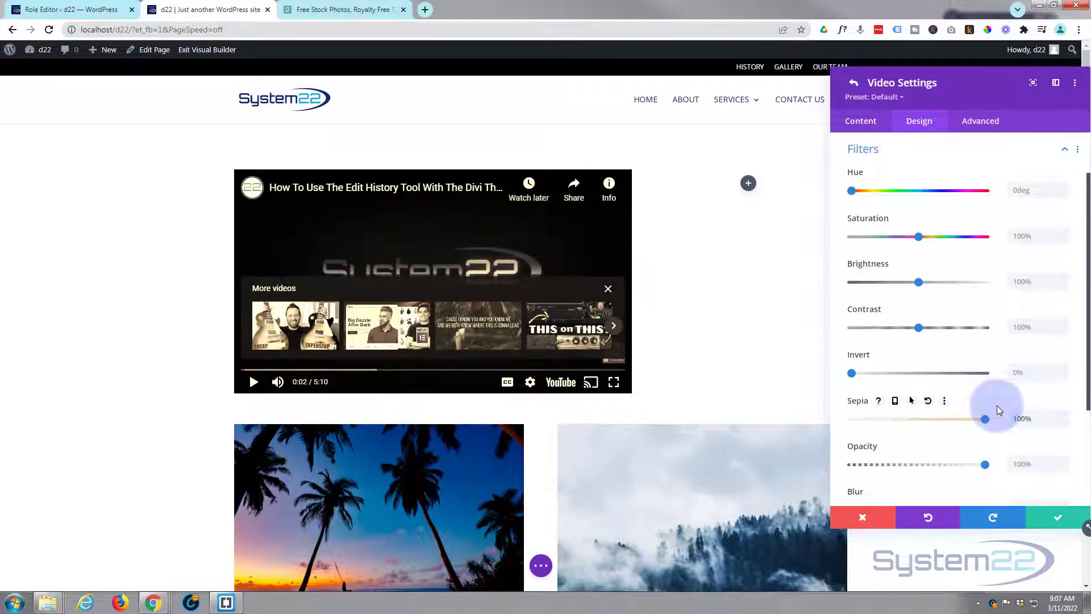
left_click_drag(997, 406, 844, 192)
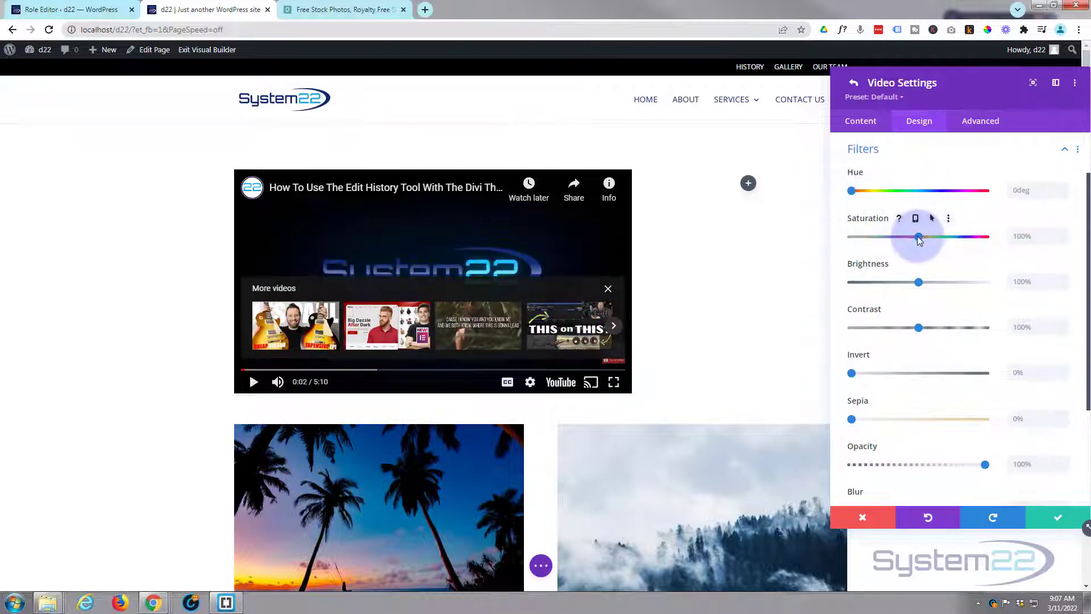
left_click_drag(969, 226, 981, 224)
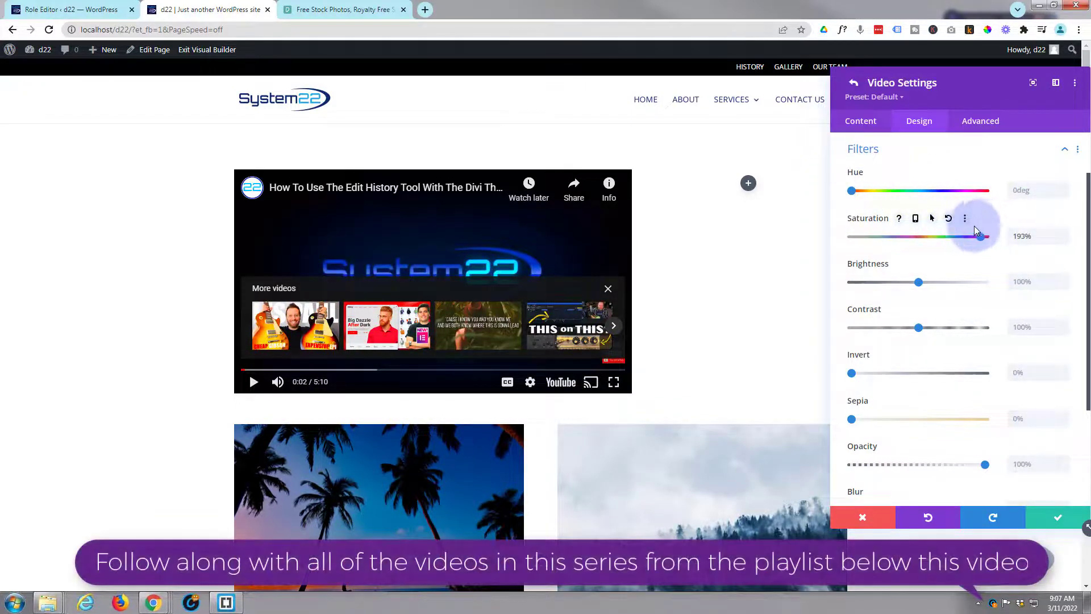
left_click_drag(917, 241, 912, 237)
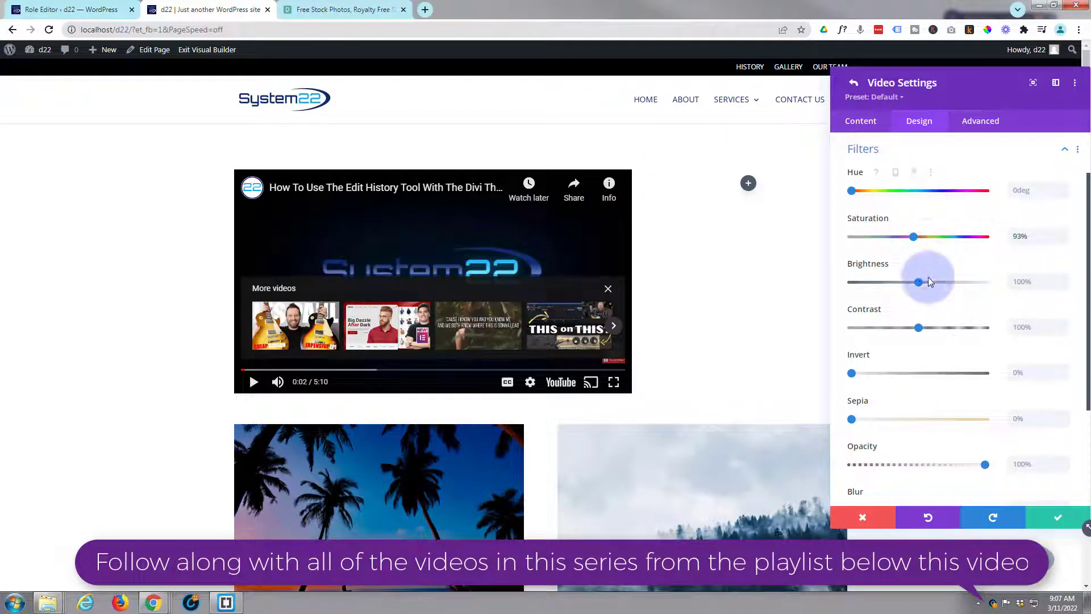
left_click(1031, 236)
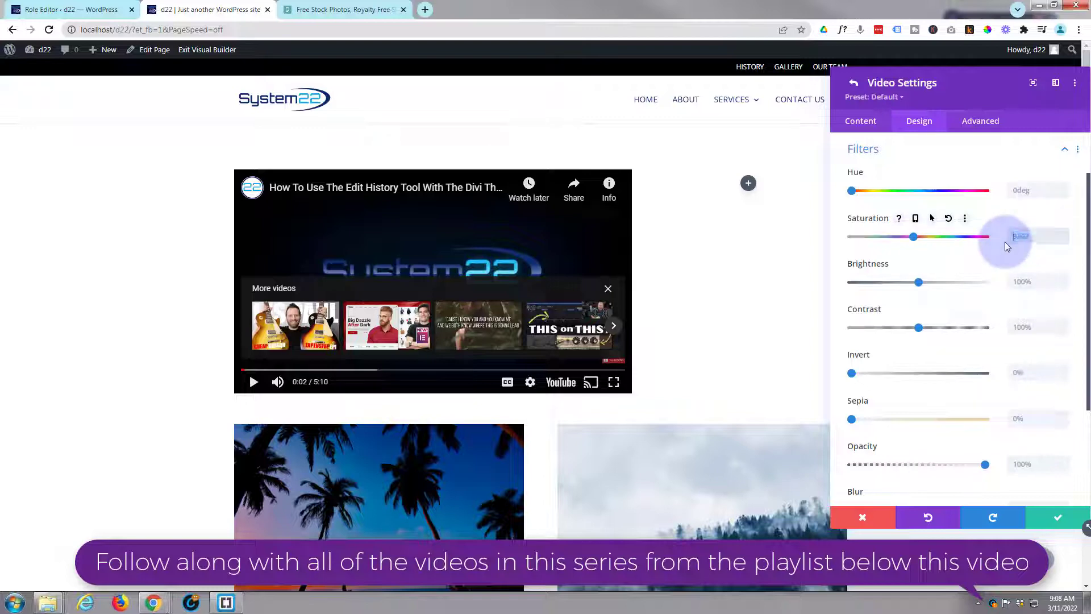
type("100")
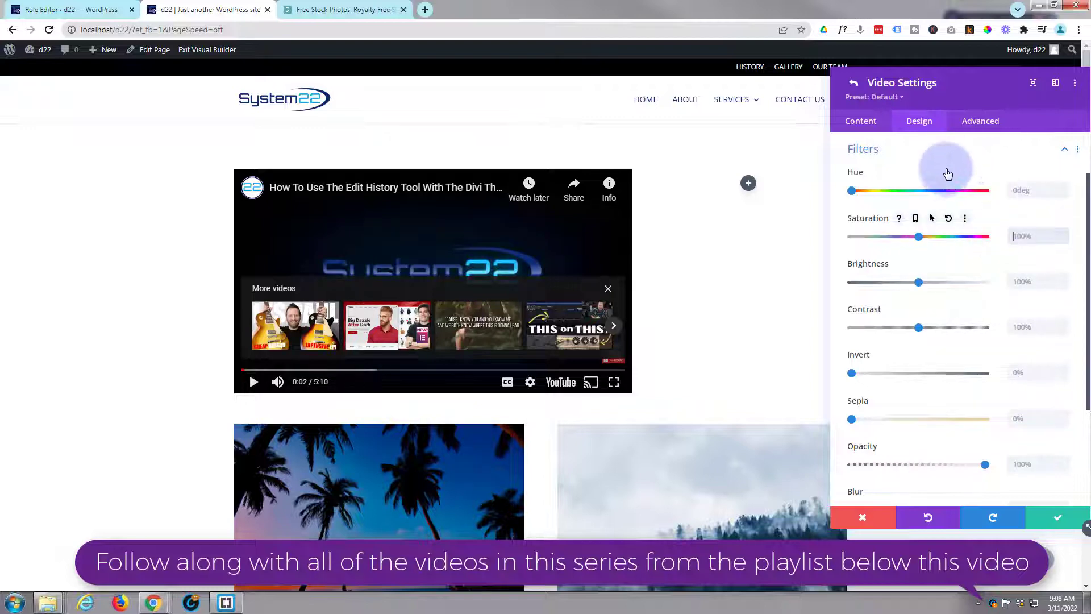
scroll(947, 172, "down", 3)
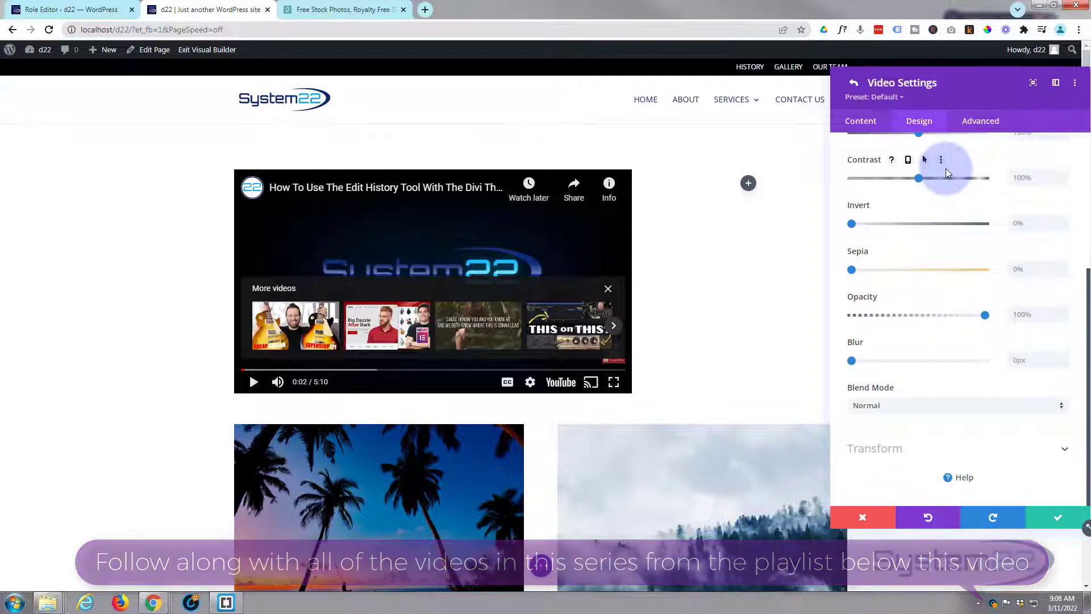
- Save the first video's settings, add a second video, and delete its placeholder video
left_click(940, 447)
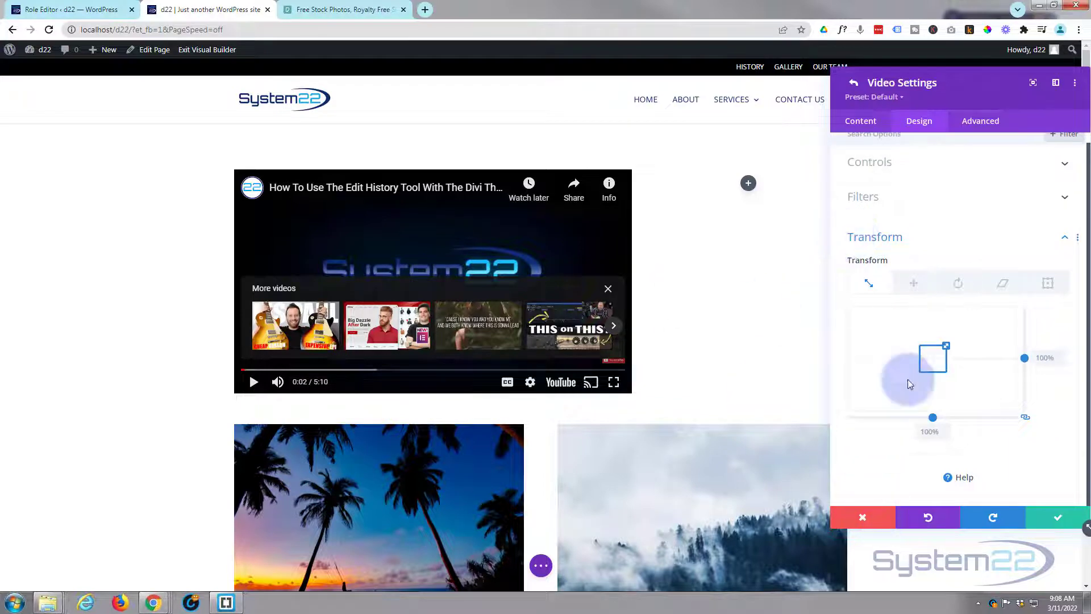
left_click(1057, 519)
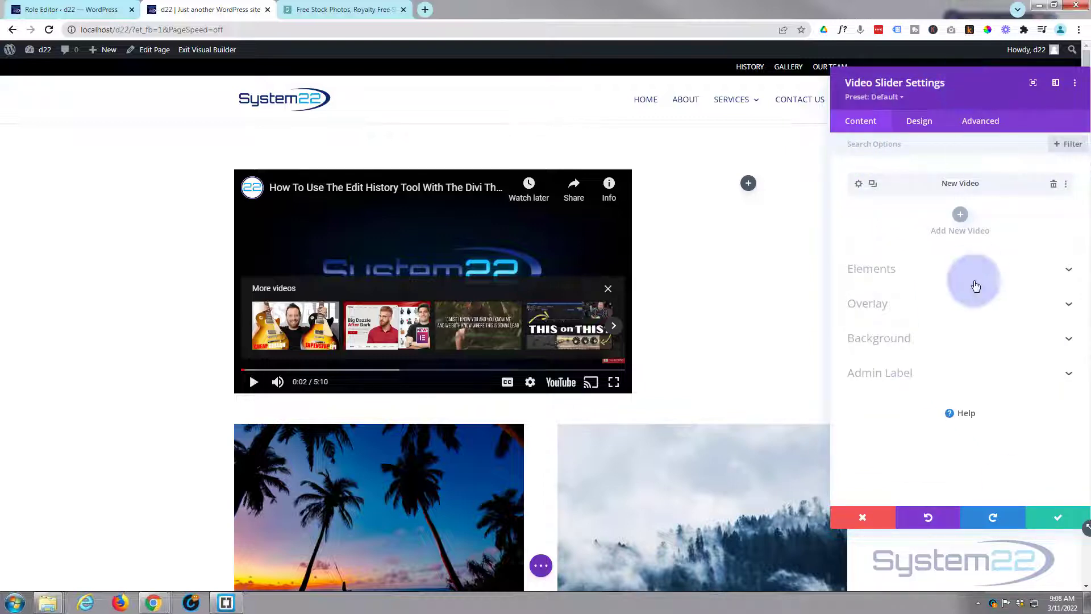
left_click(960, 216)
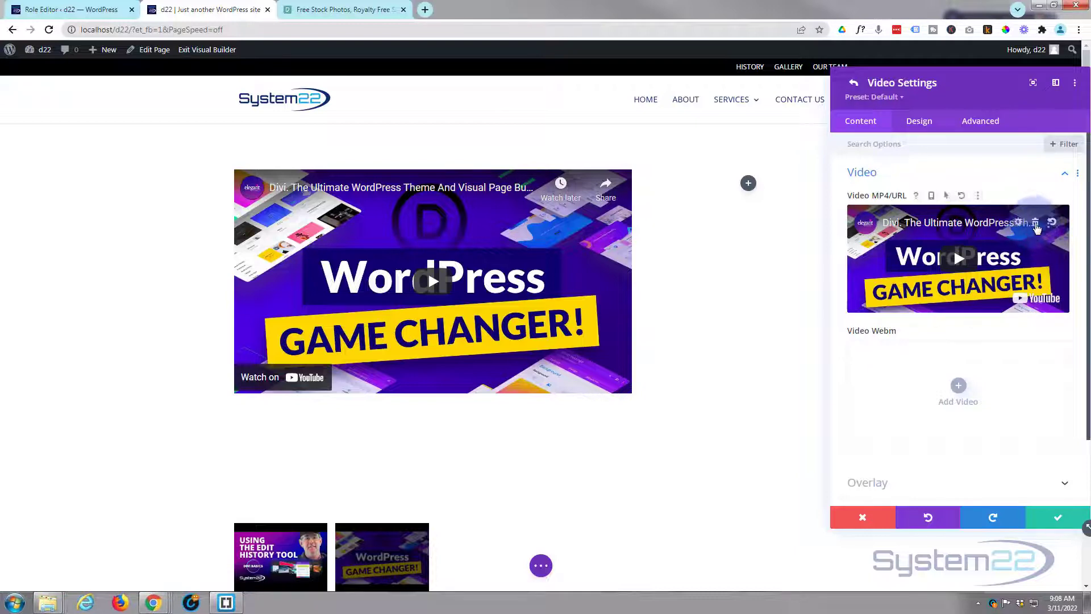
left_click(1035, 226)
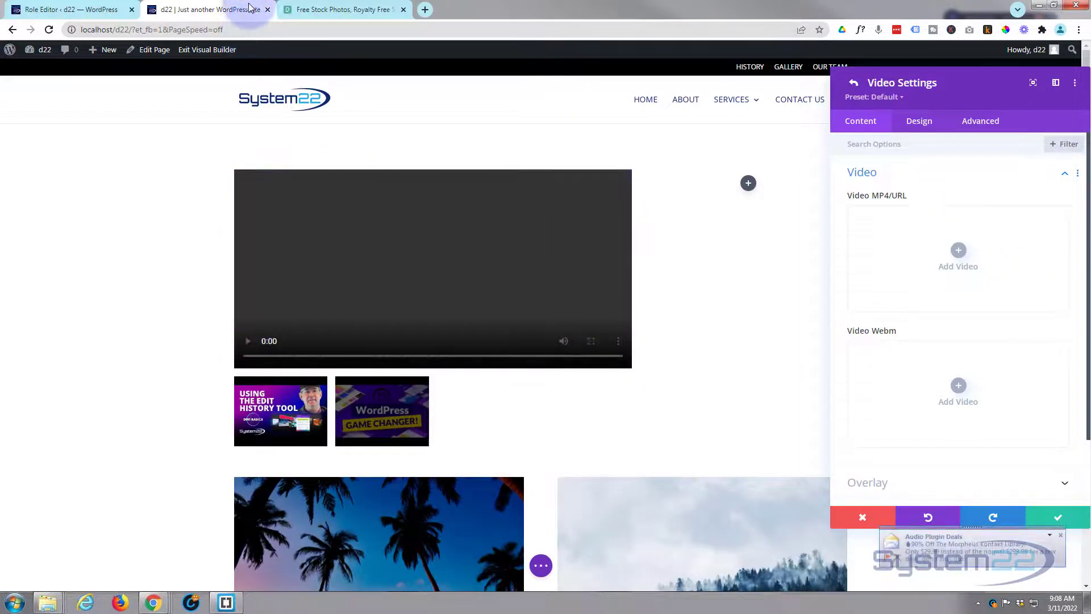
- On Pexels, search videos for 'clouds' and open the first cumulus clouds clip
left_click(326, 8)
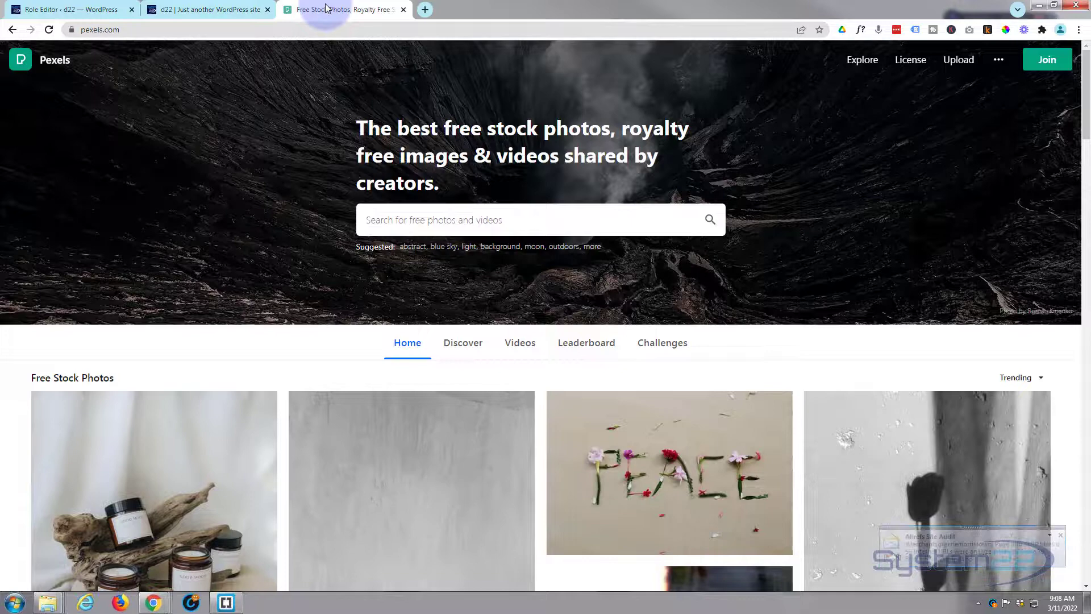
left_click(520, 344)
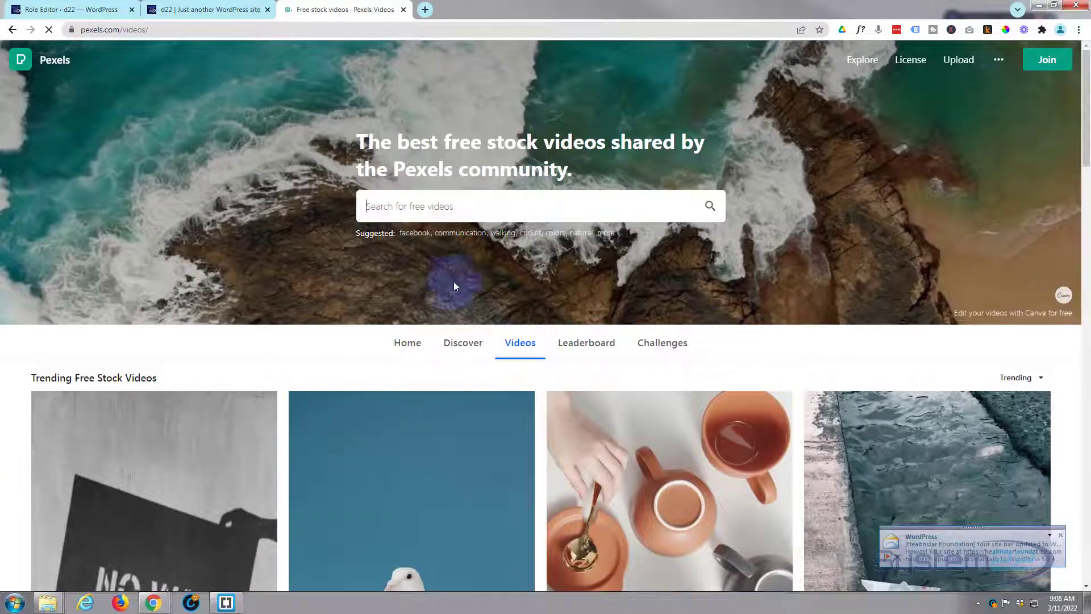
left_click(418, 207)
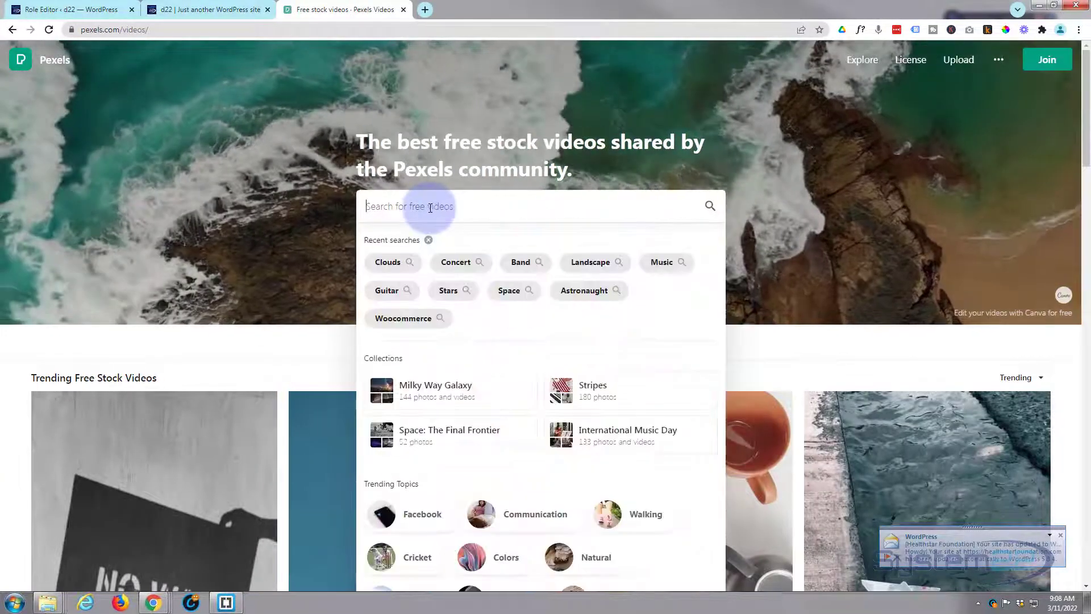
type("clouds")
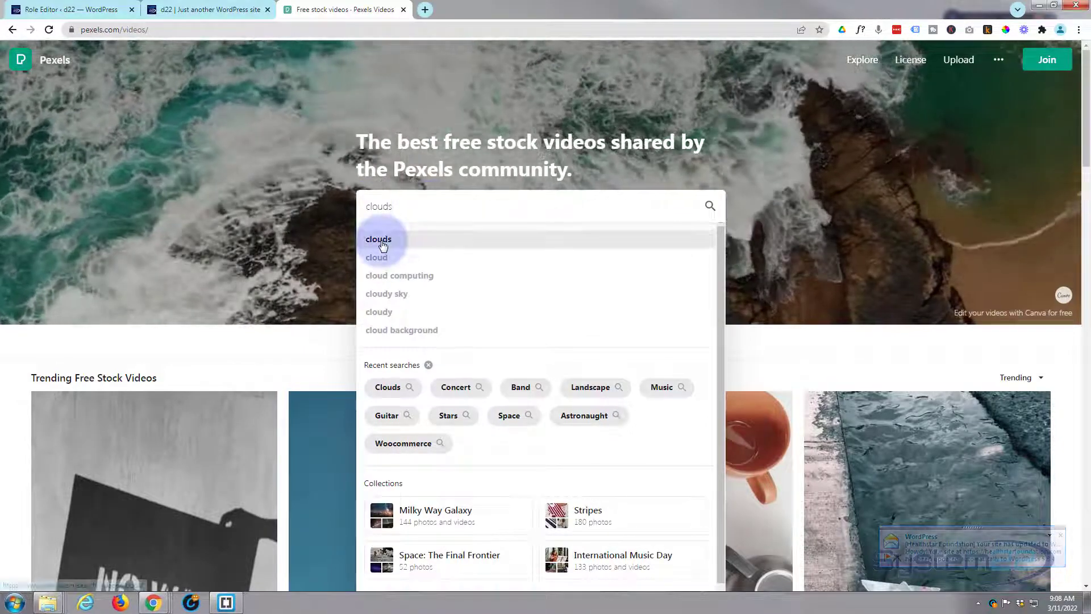
left_click(387, 238)
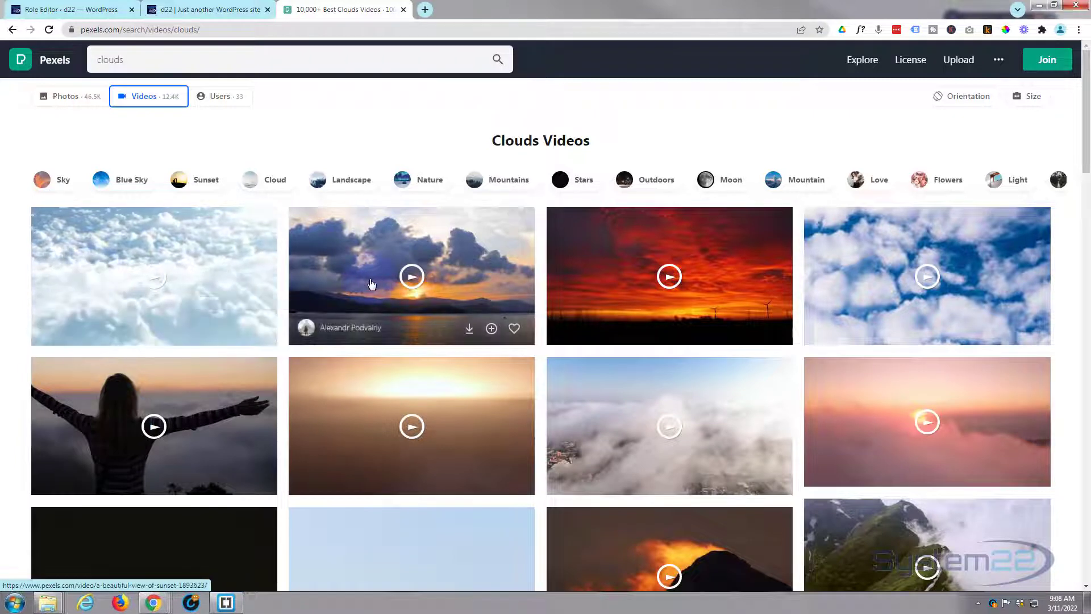
left_click(89, 268)
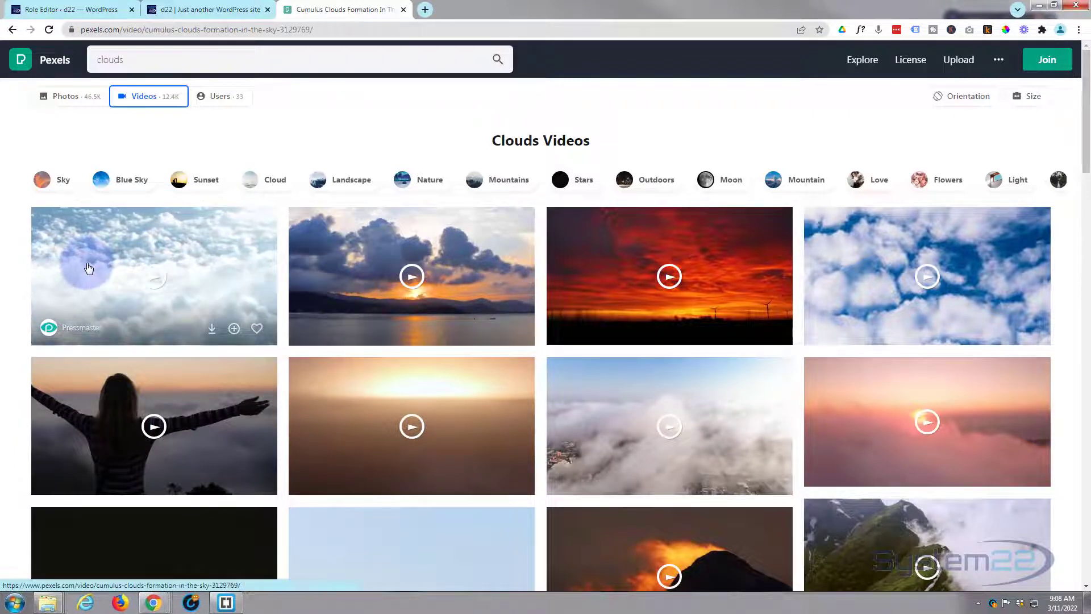
left_click(458, 244)
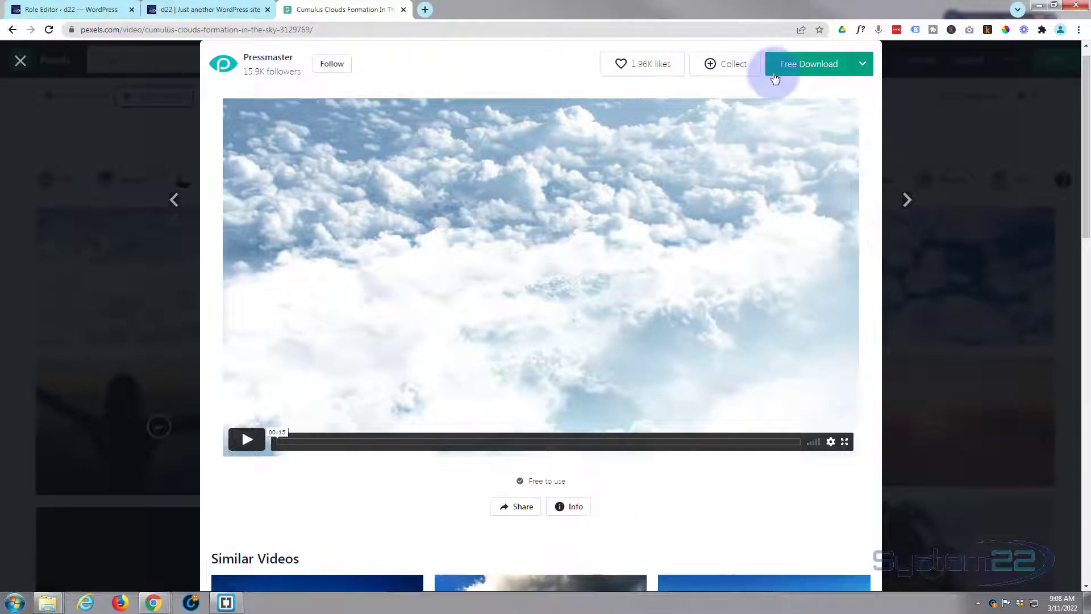
- Download the clip in HD 1280 x 720 and show the file in its folder
left_click(860, 66)
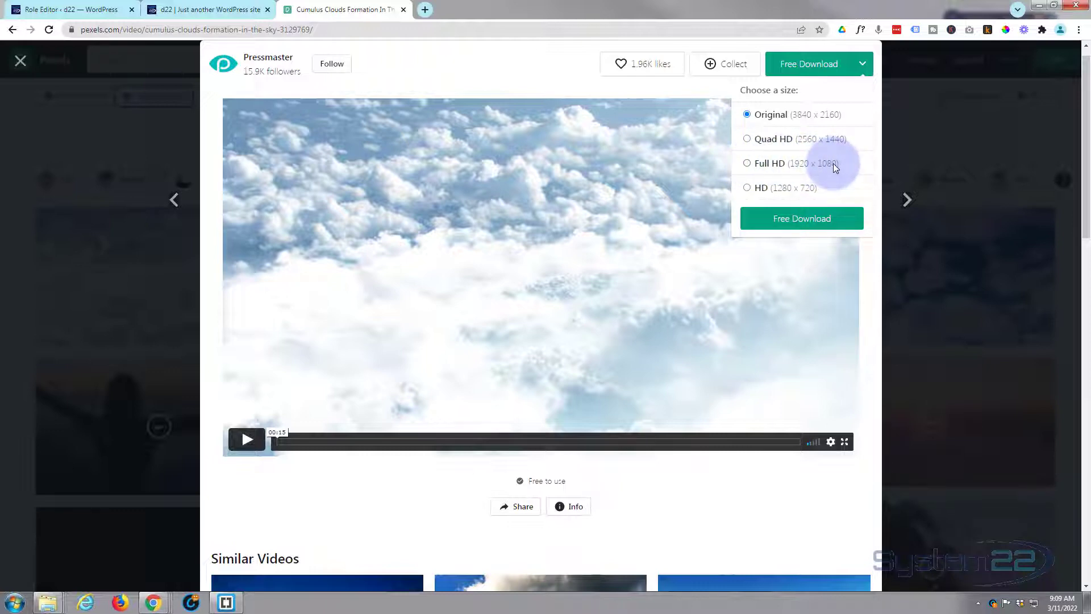
left_click(746, 187)
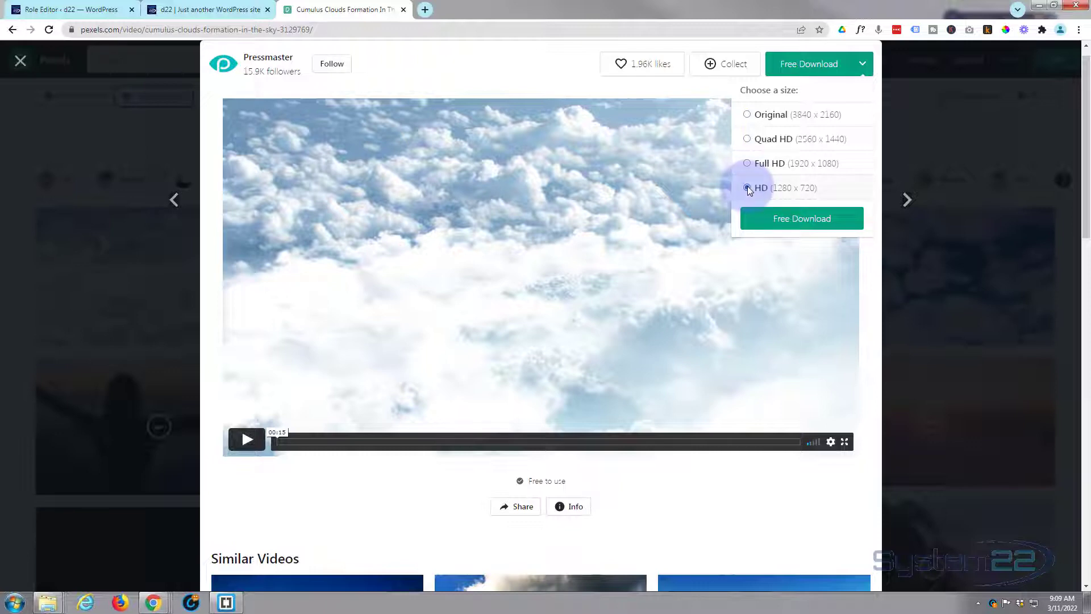
left_click(801, 221)
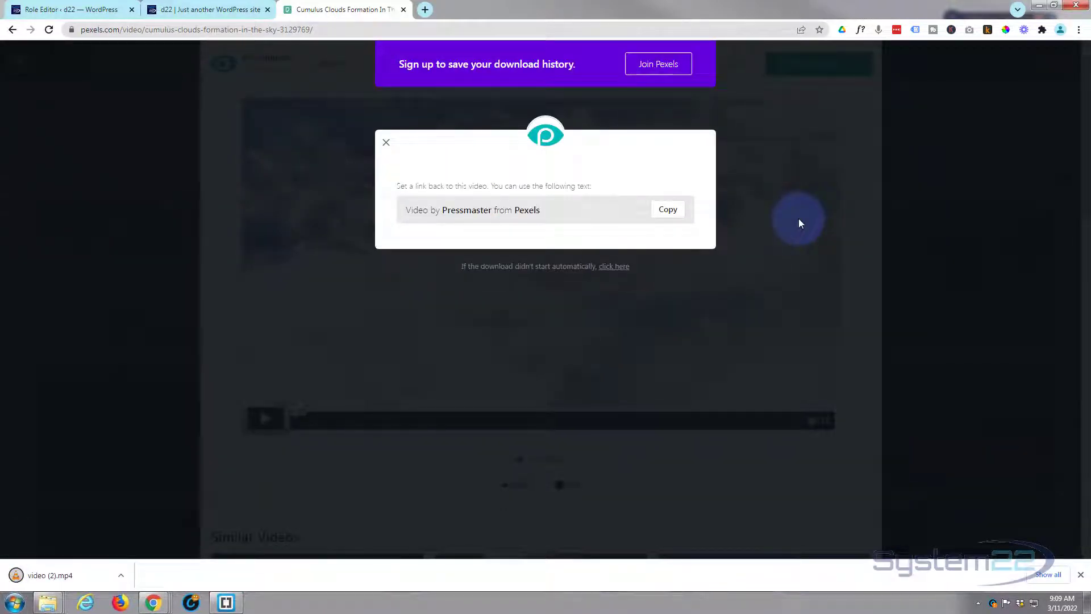
left_click(121, 576)
left_click(143, 536)
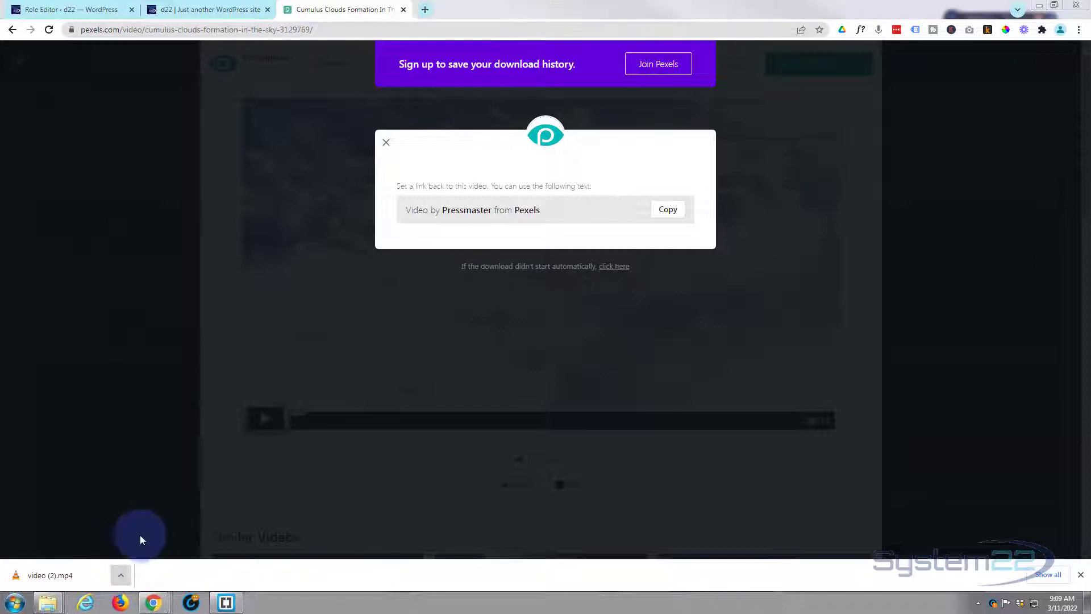
left_click(713, 94)
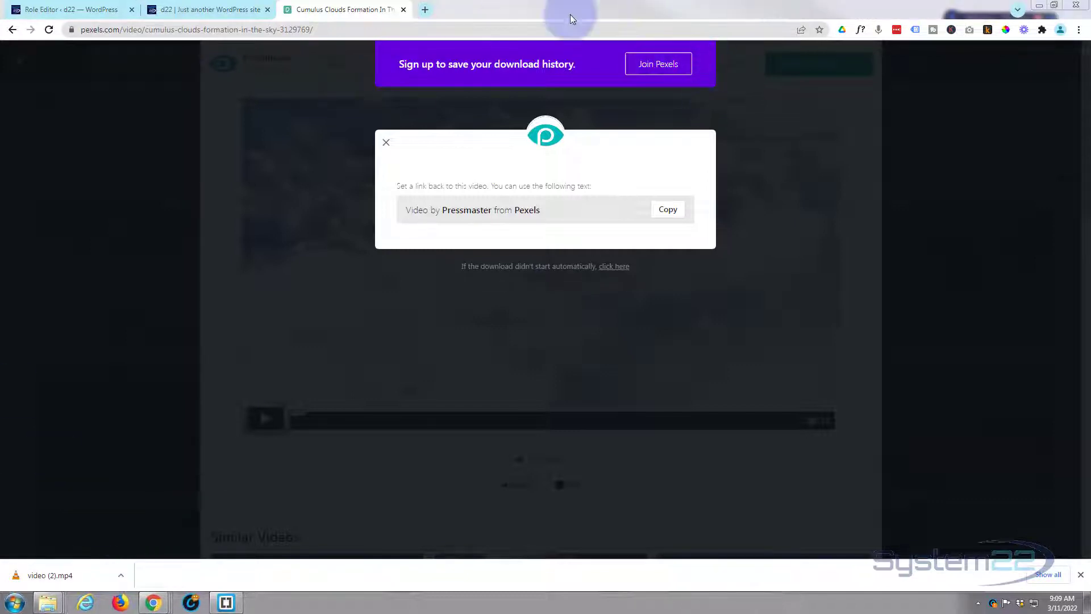
- Upload video (2).mp4 and insert it as the second slide's MP4 video
left_click(219, 10)
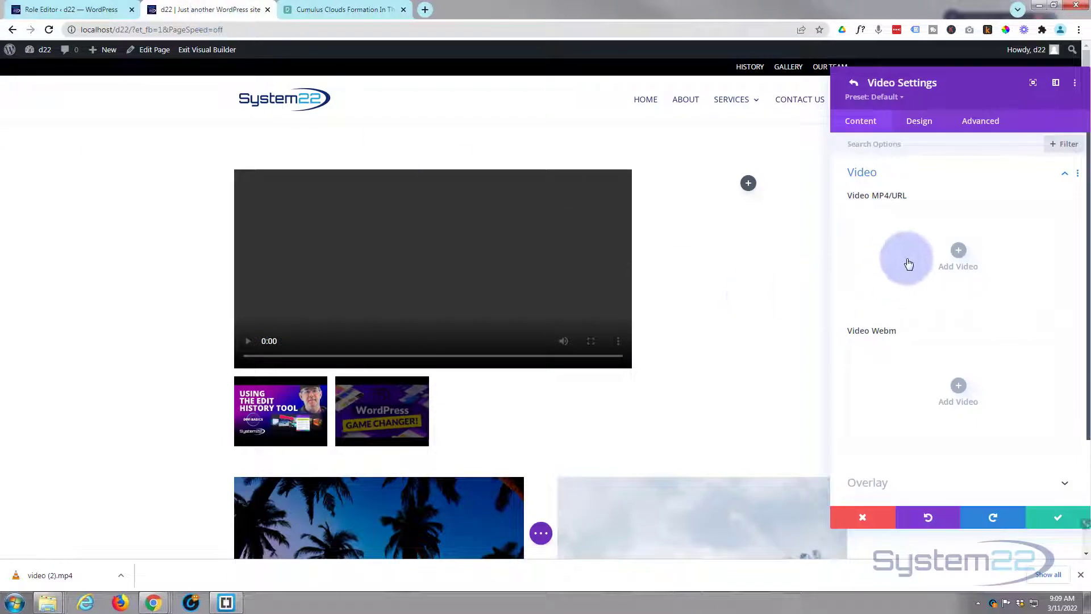
left_click(959, 252)
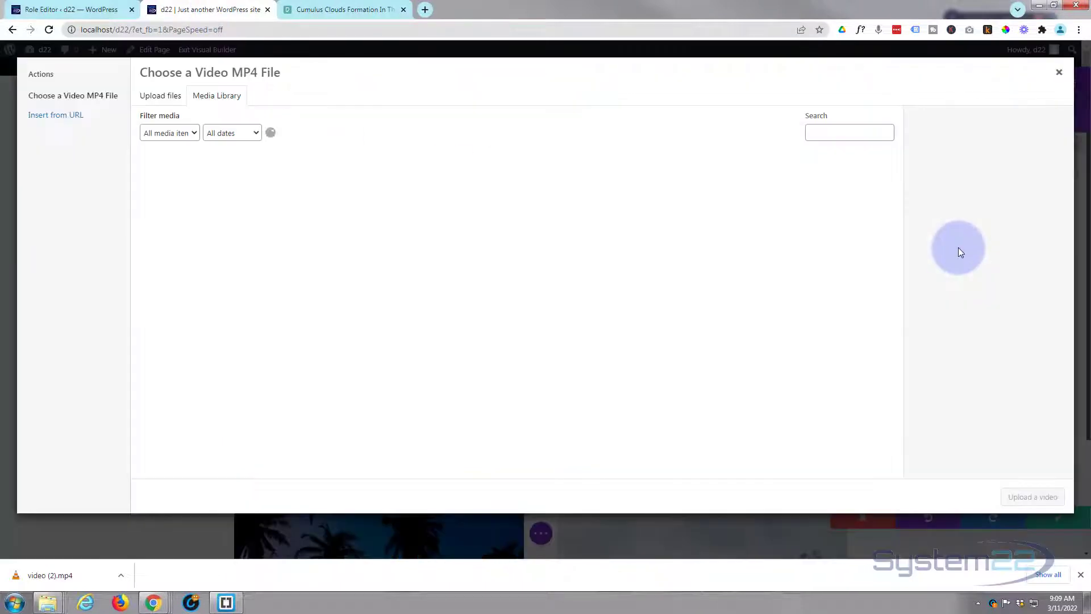
left_click(160, 96)
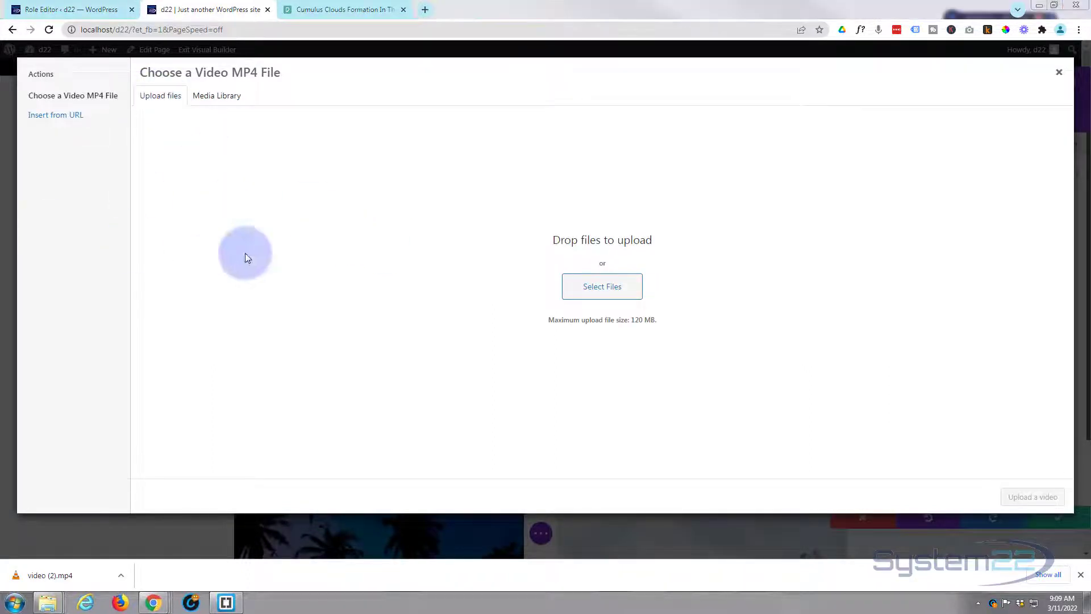
left_click_drag(244, 254, 318, 248)
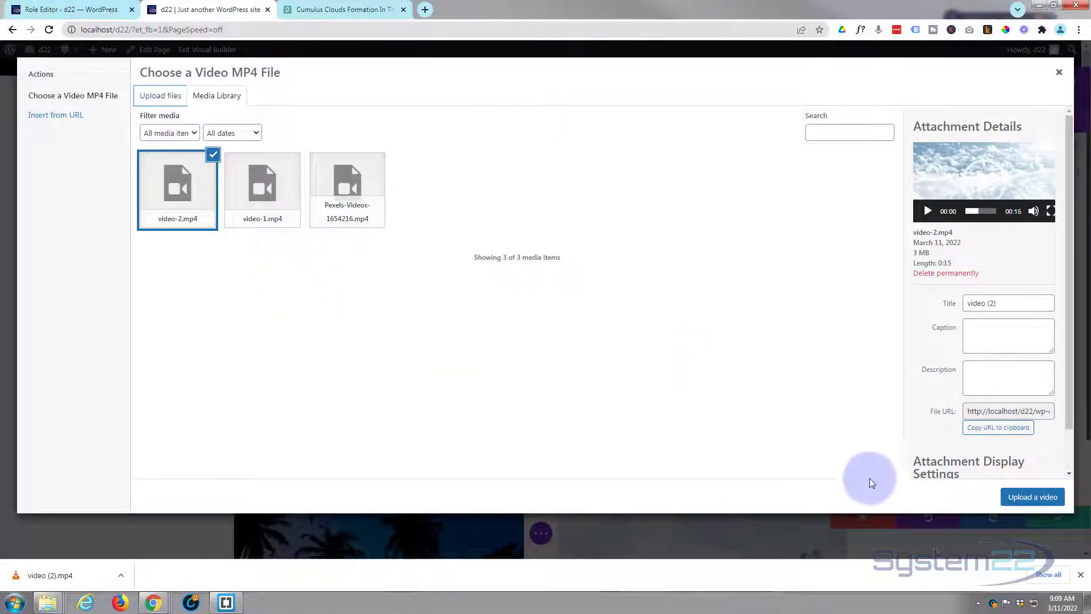
left_click(1032, 498)
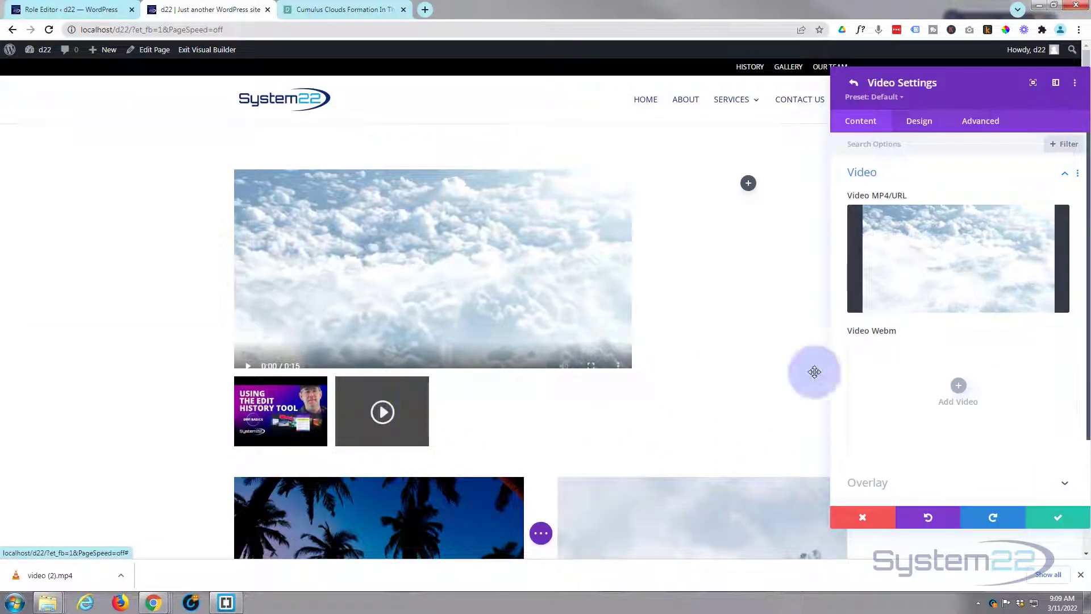
- Replace the generated overlay with n7.jpg from the Media Library as the second video's overlay image
scroll(943, 367, "down", 1)
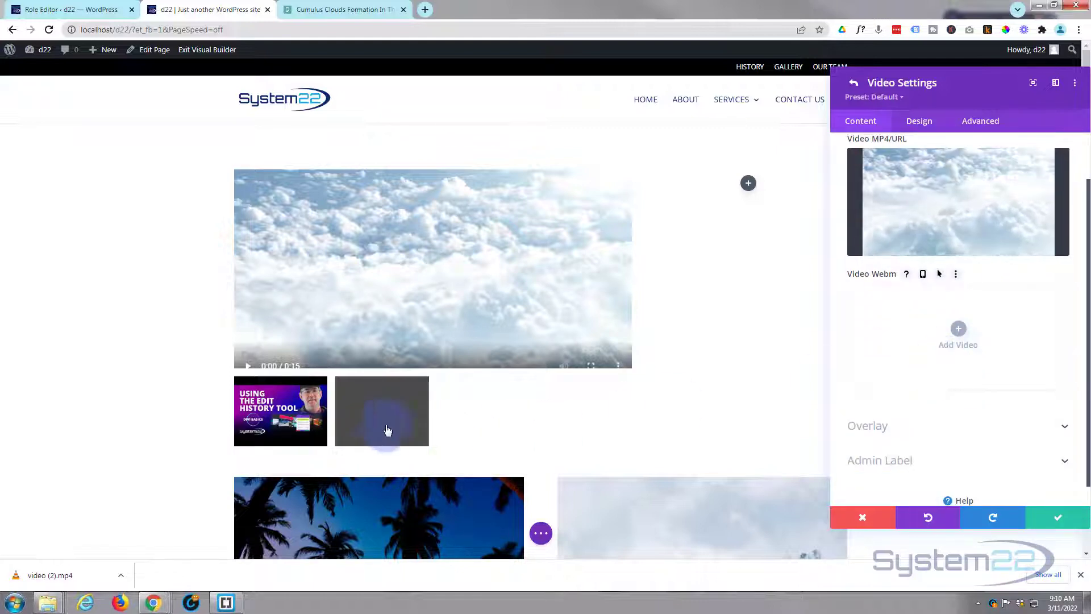
left_click(901, 427)
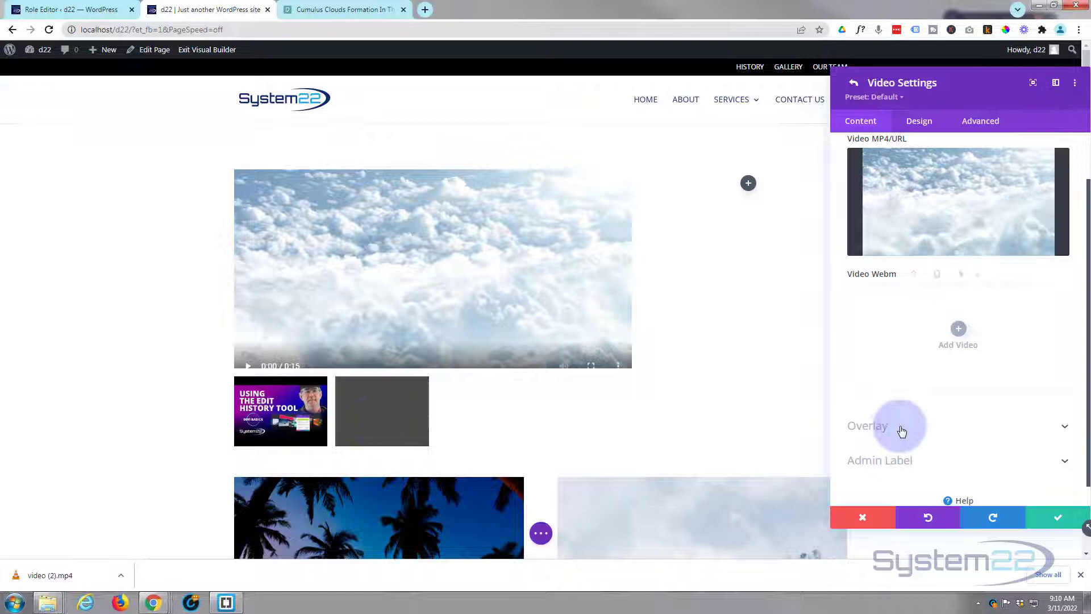
left_click(852, 375)
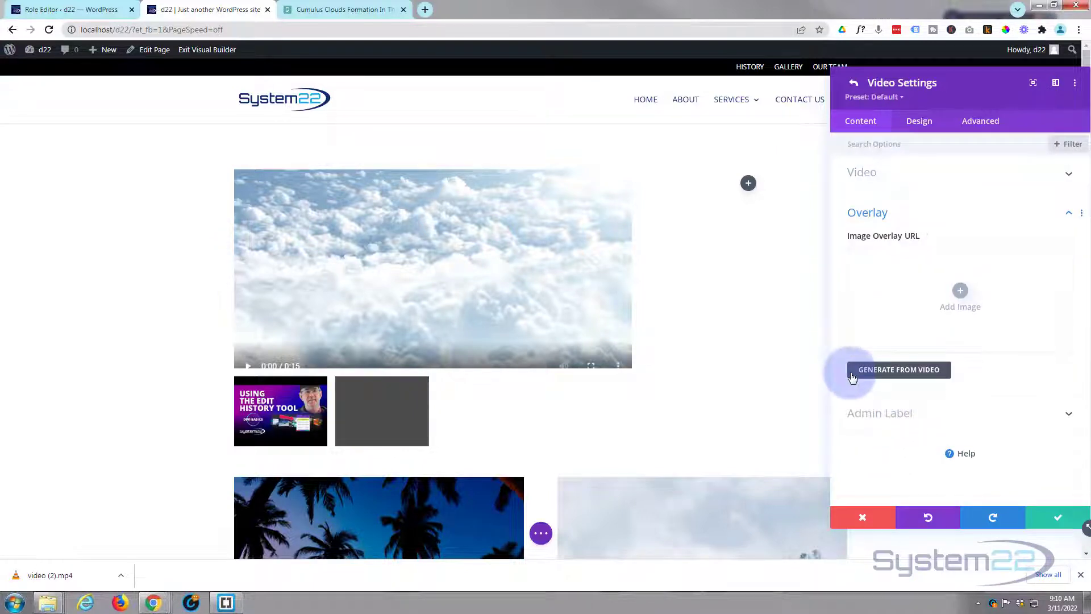
left_click(900, 369)
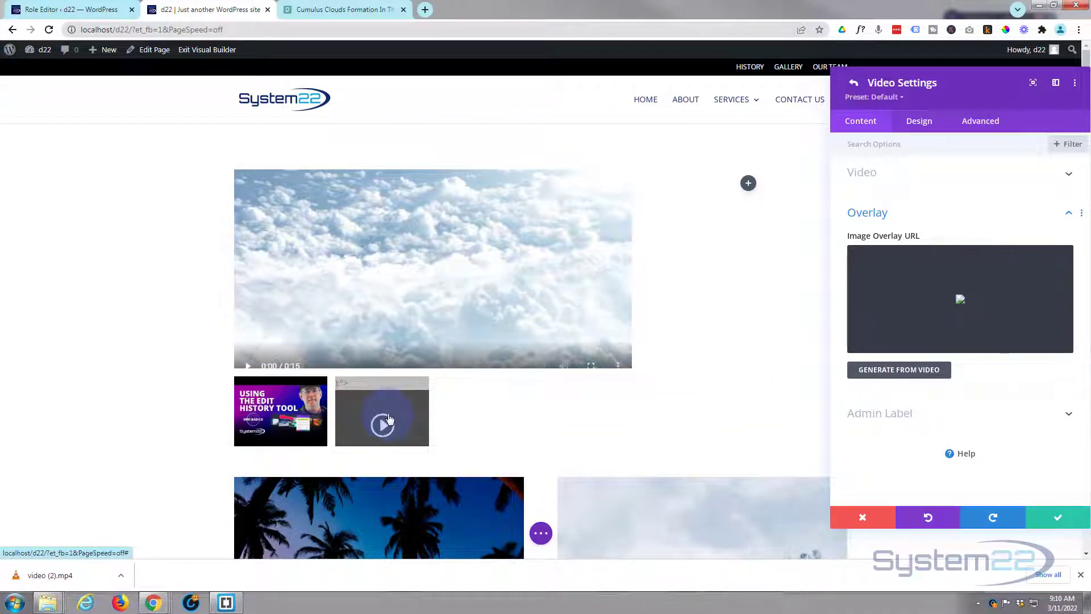
mouse_move(961, 304)
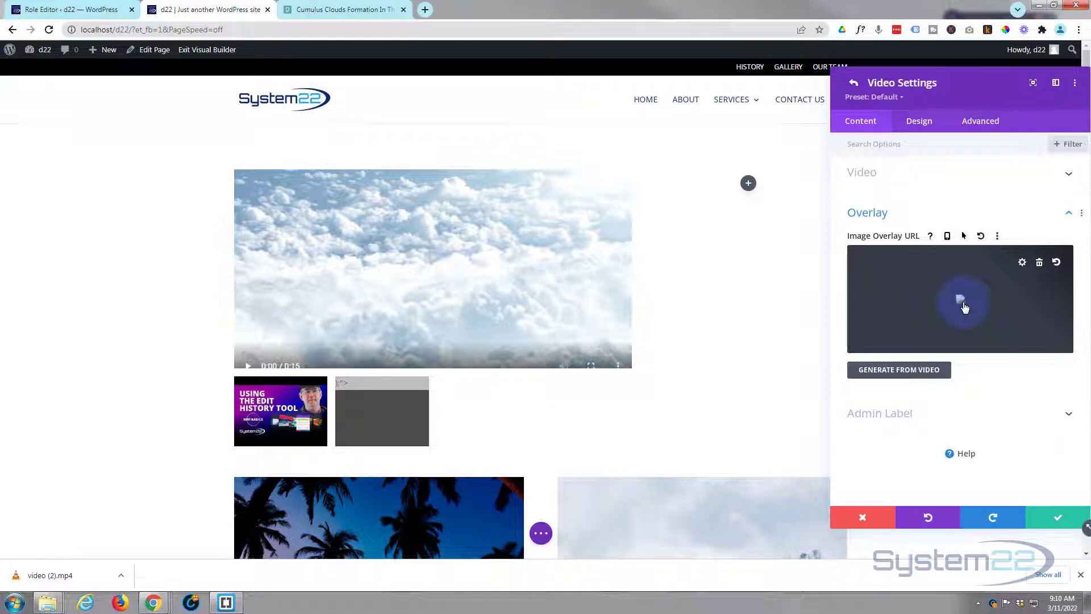
left_click(1040, 263)
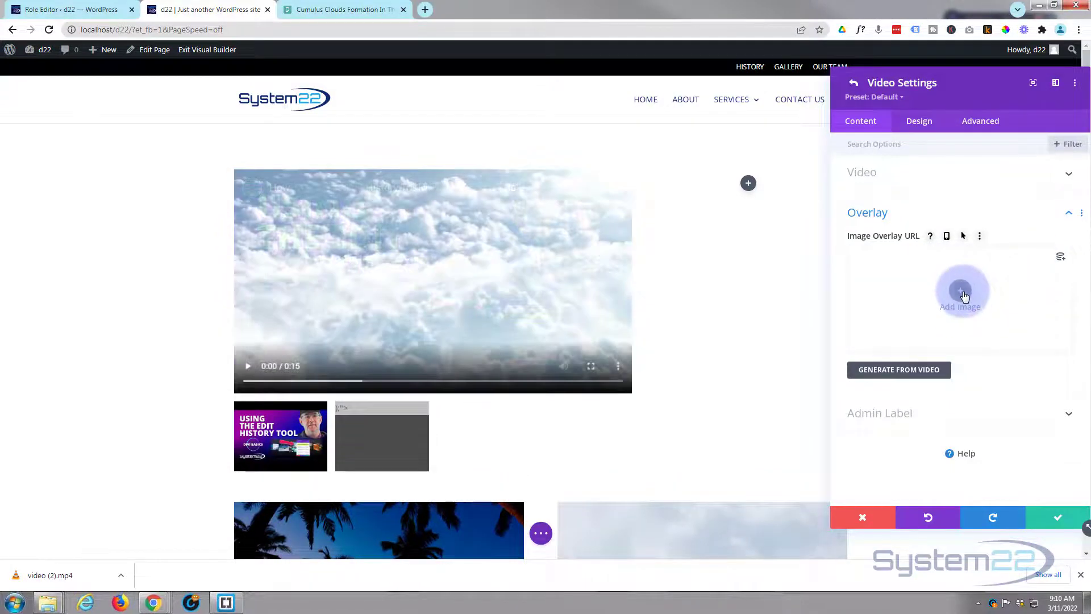
left_click(962, 292)
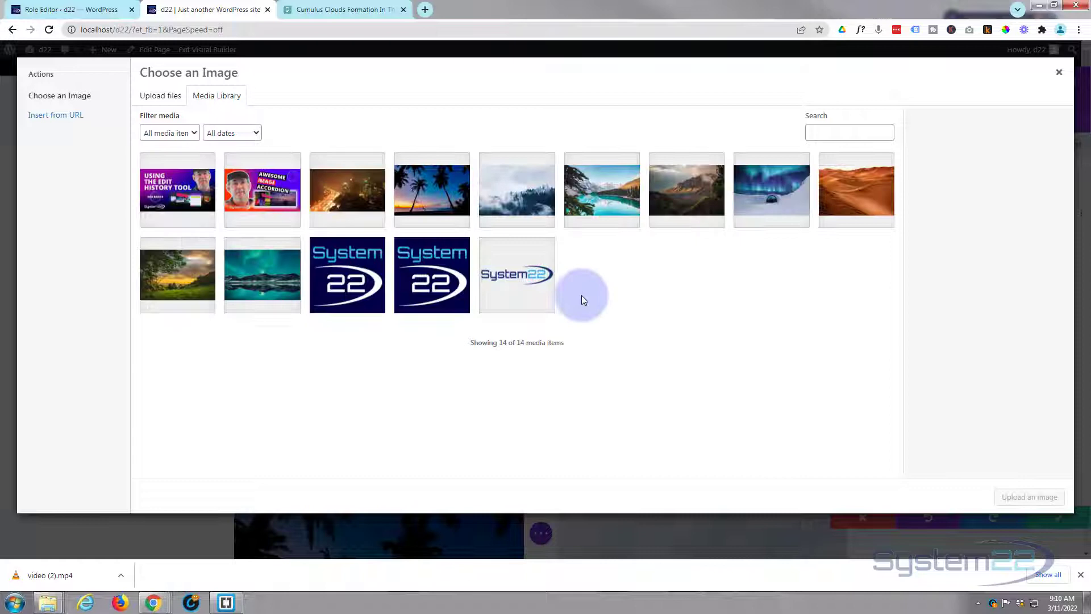
left_click(509, 207)
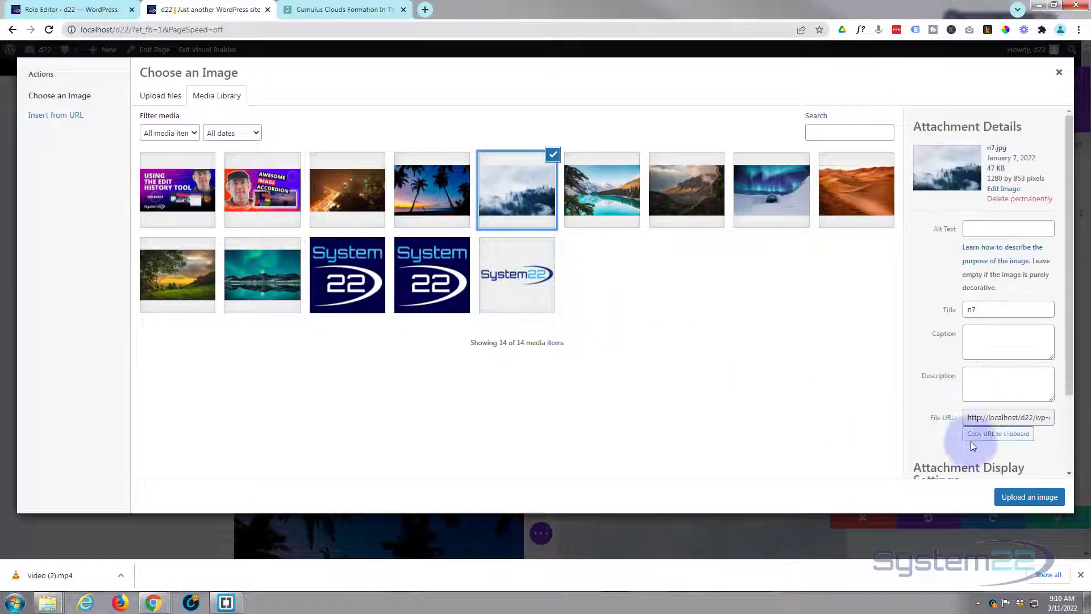
left_click(1030, 498)
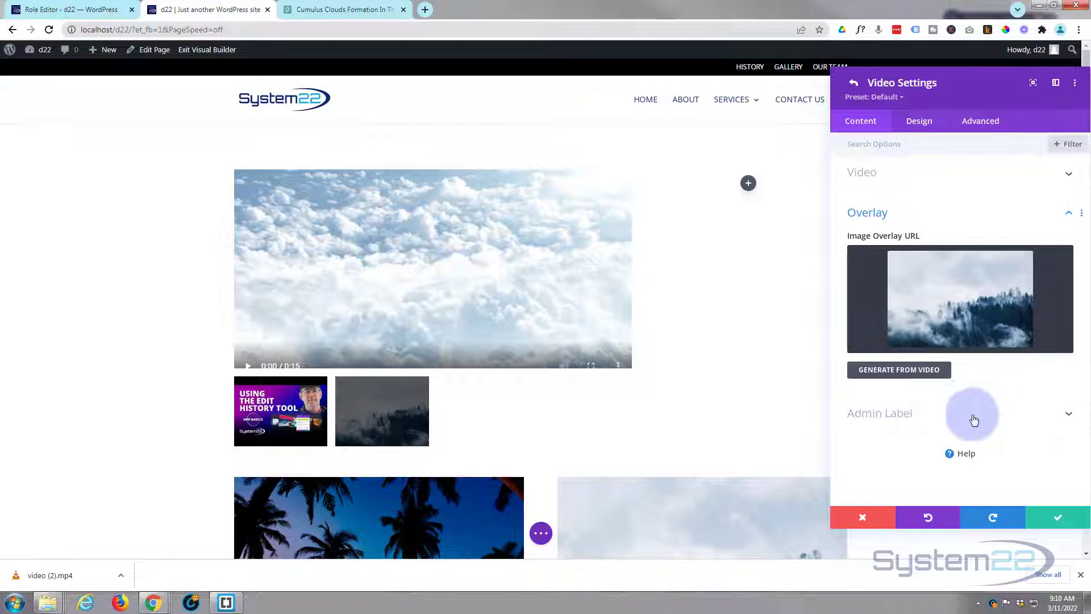
- Save the second video, then change Slider Controls from Use Thumbnail Track to Use Dot Navigation
left_click(1054, 521)
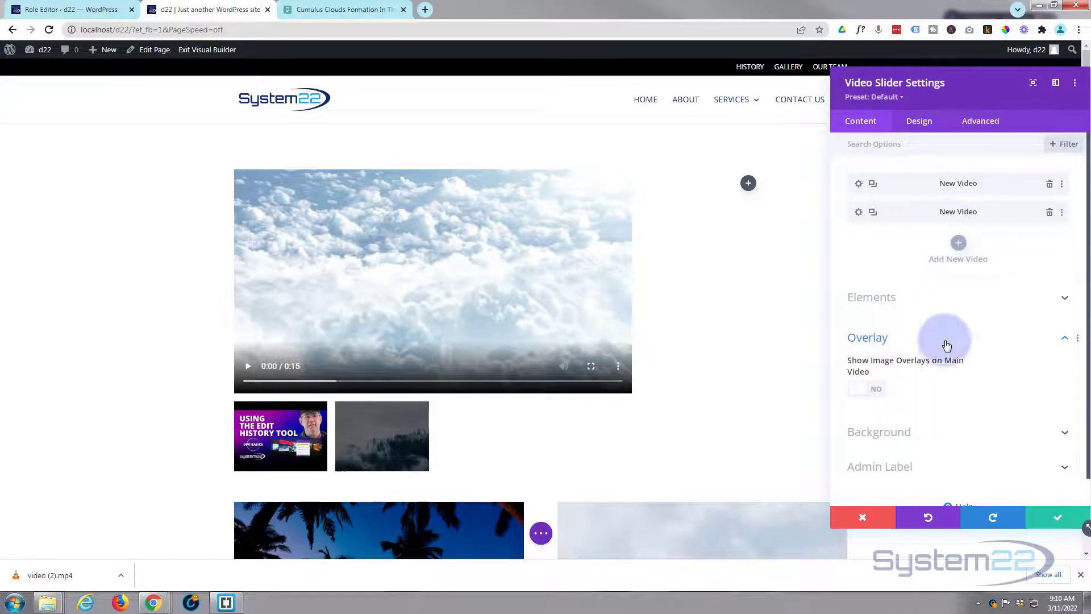
left_click(943, 301)
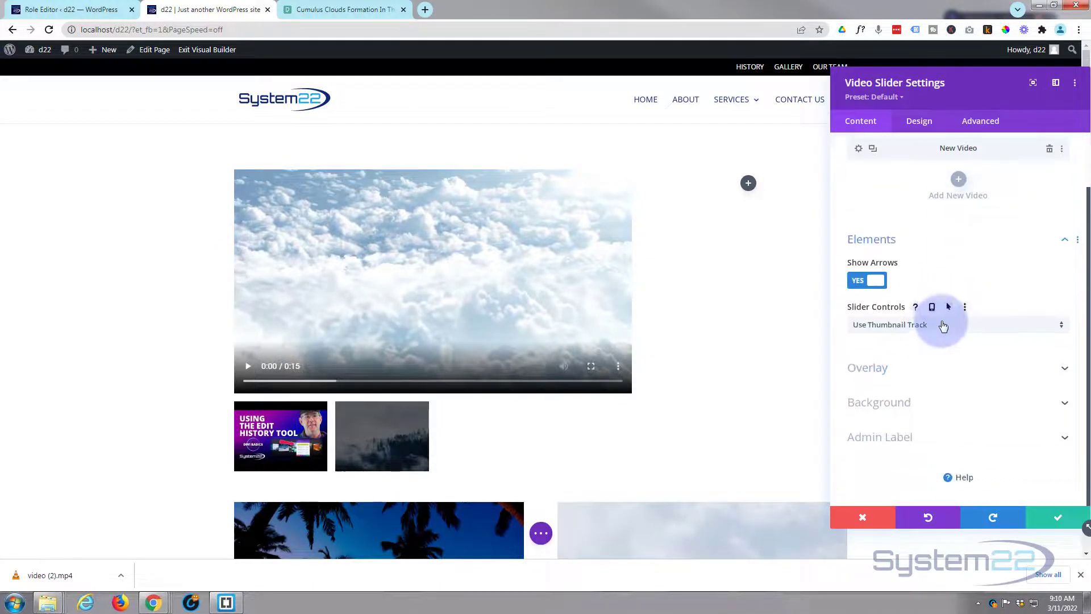
left_click(941, 324)
left_click(924, 354)
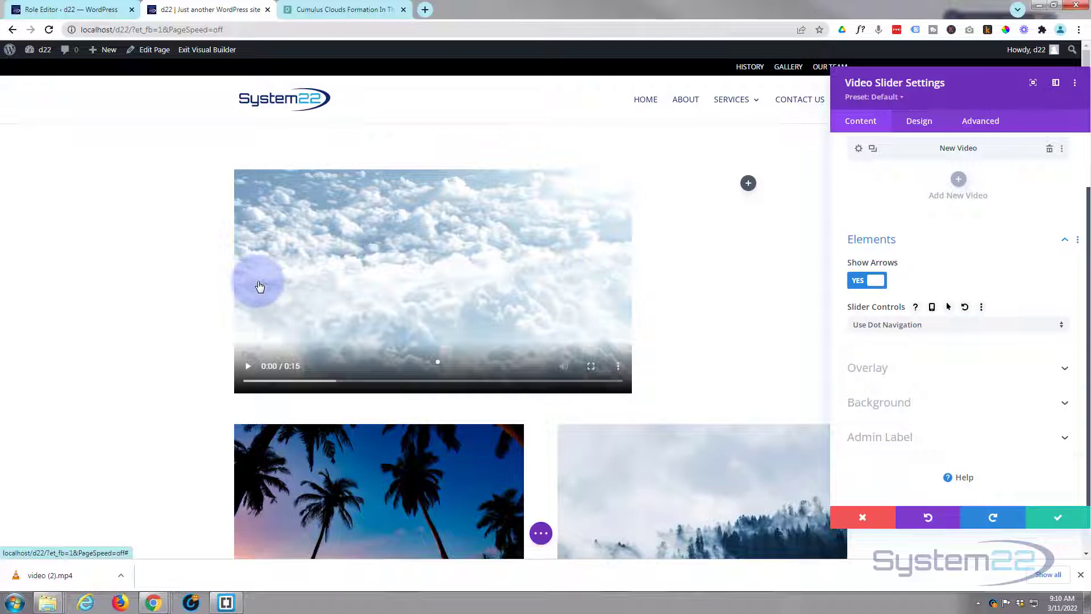
- Look over the slider's Design > Controls options, then return to its Content settings
left_click(926, 128)
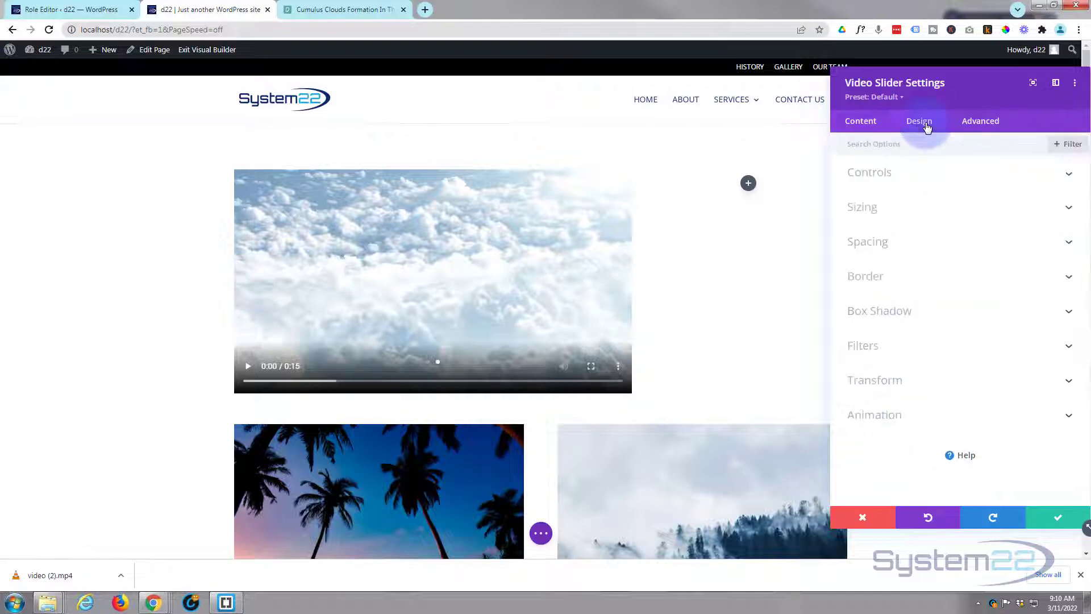
left_click(943, 178)
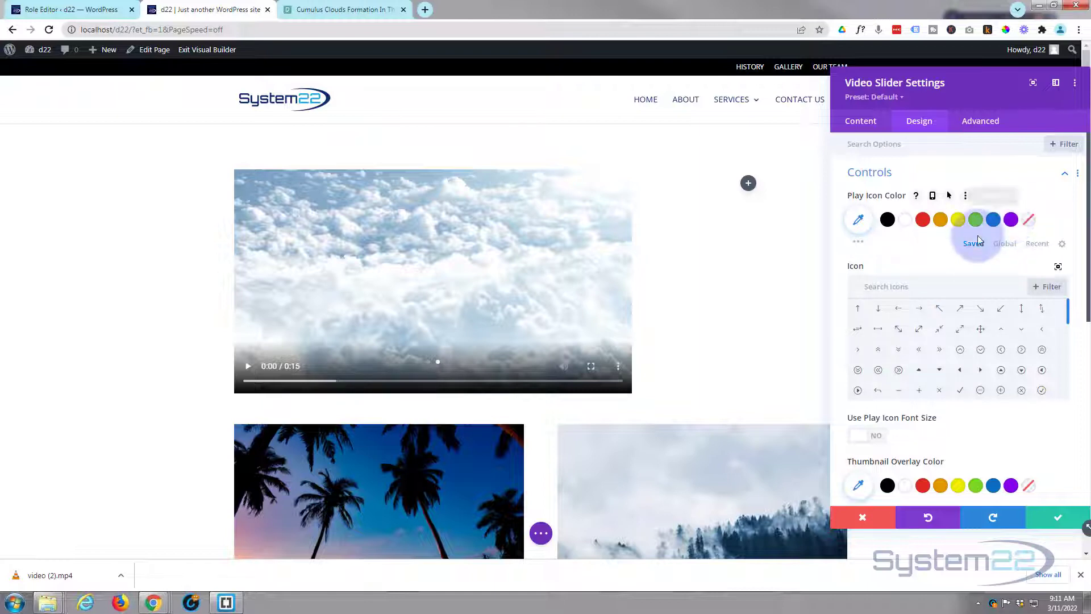
scroll(977, 237, "down", 4)
scroll(980, 237, "up", 4)
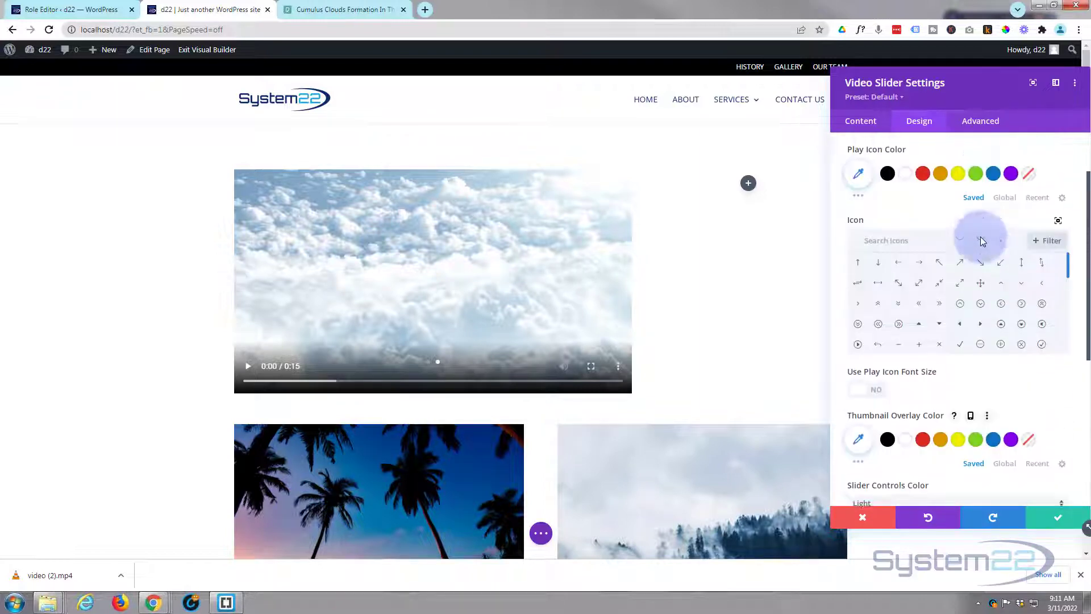
left_click(935, 173)
left_click(864, 127)
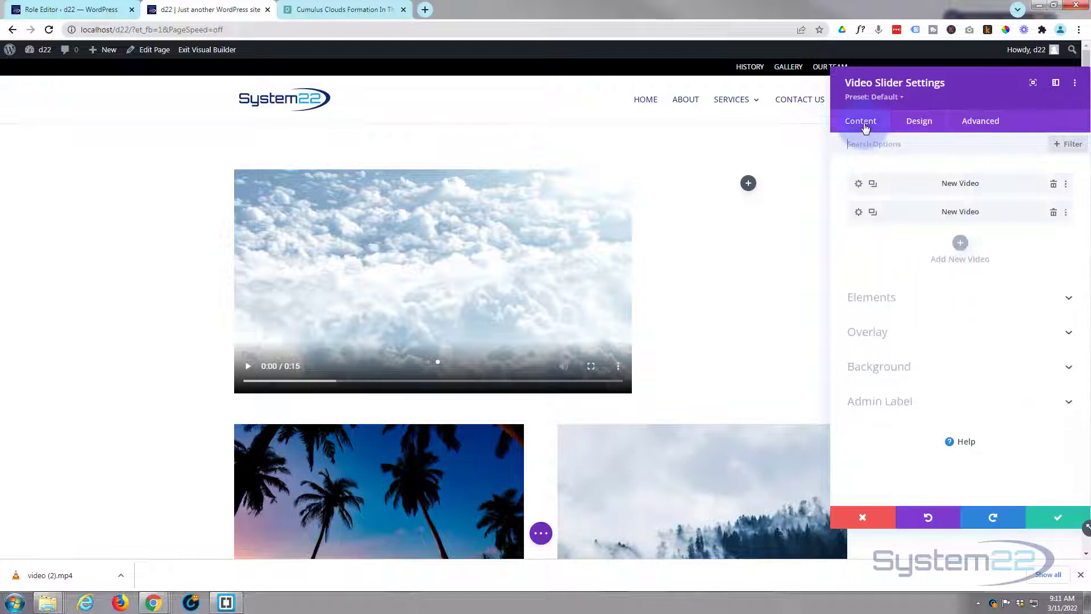
- In the second video's Design > Controls, try Dark slider arrows, then set them back to Light
left_click(859, 214)
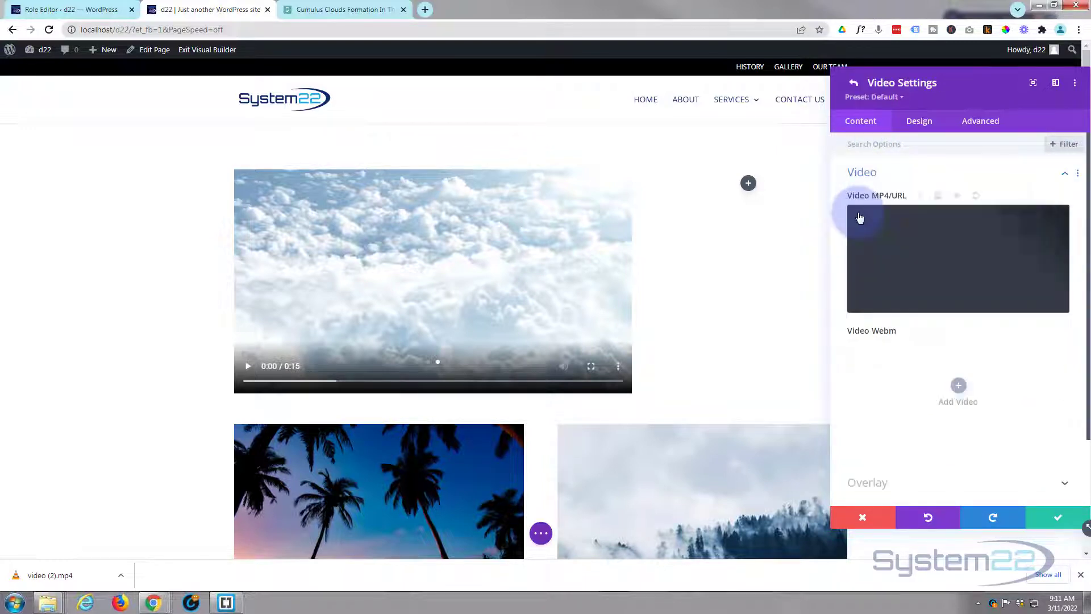
left_click(915, 131)
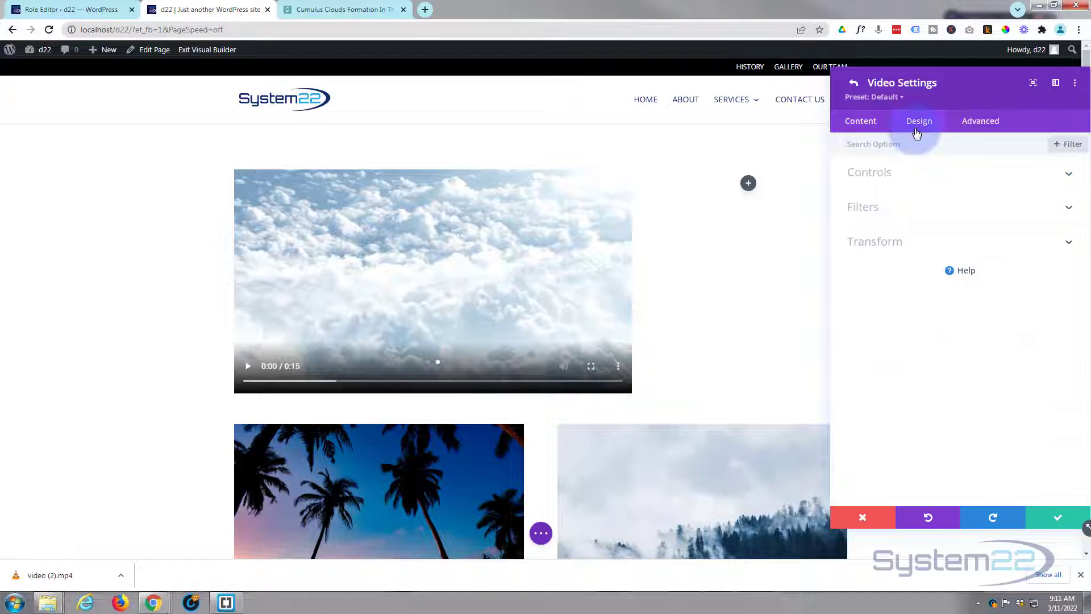
left_click(921, 142)
left_click(933, 173)
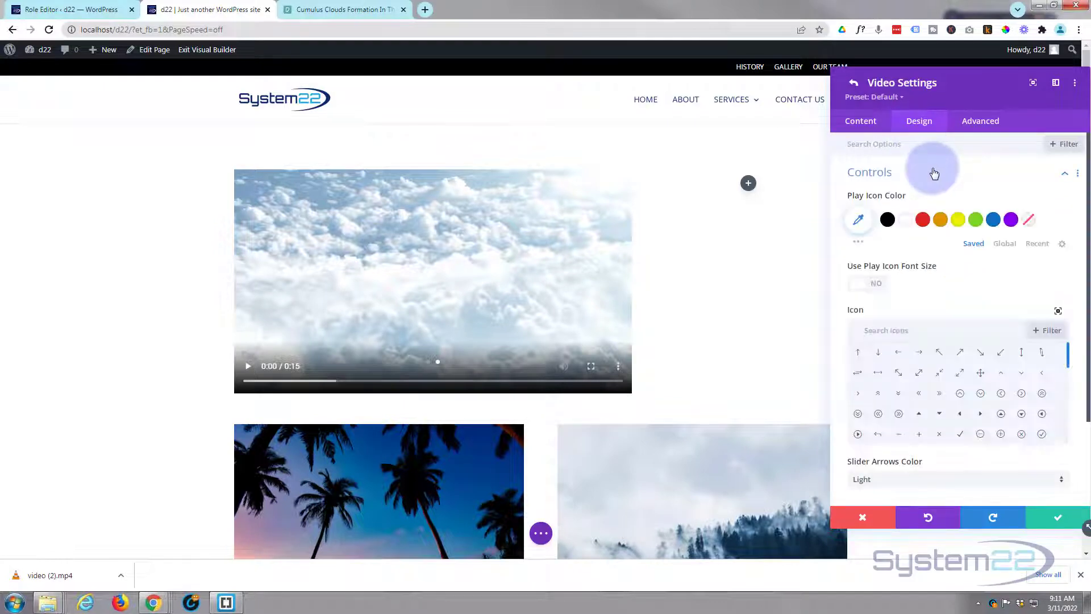
scroll(944, 229, "down", 2)
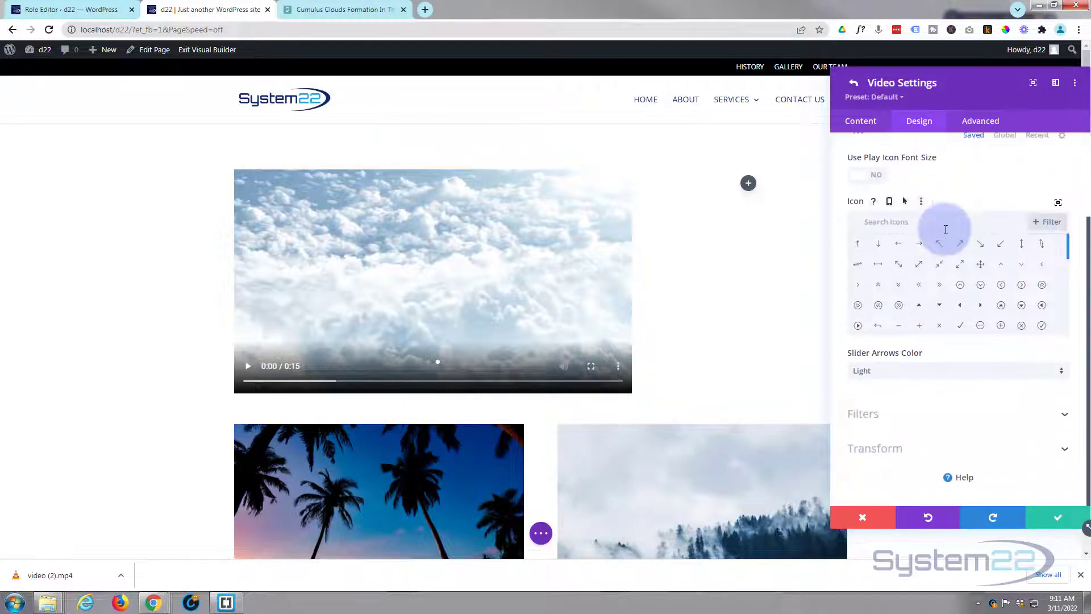
left_click(894, 371)
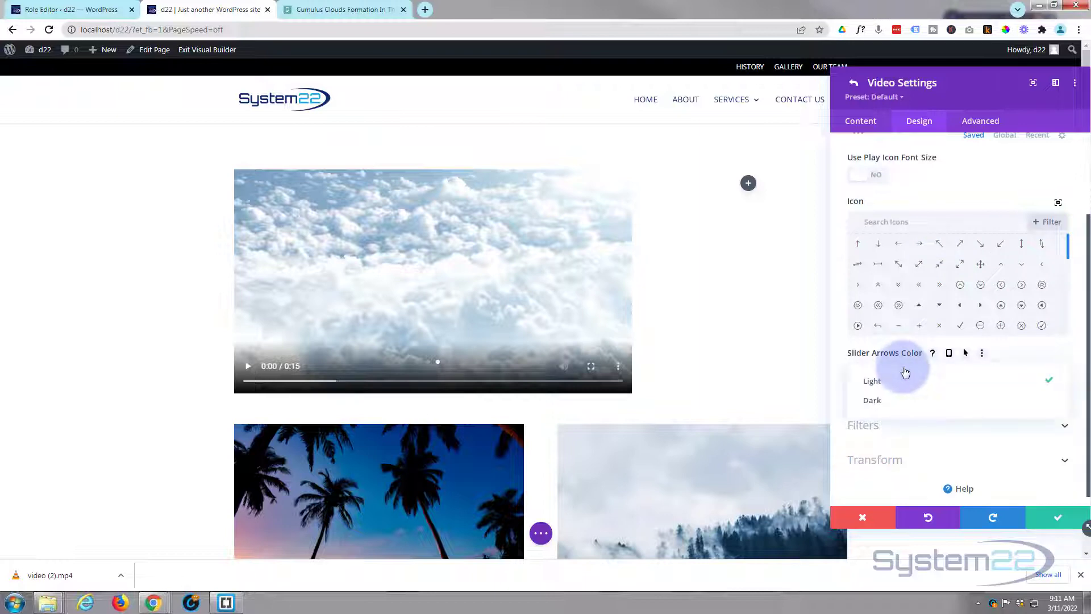
left_click(892, 401)
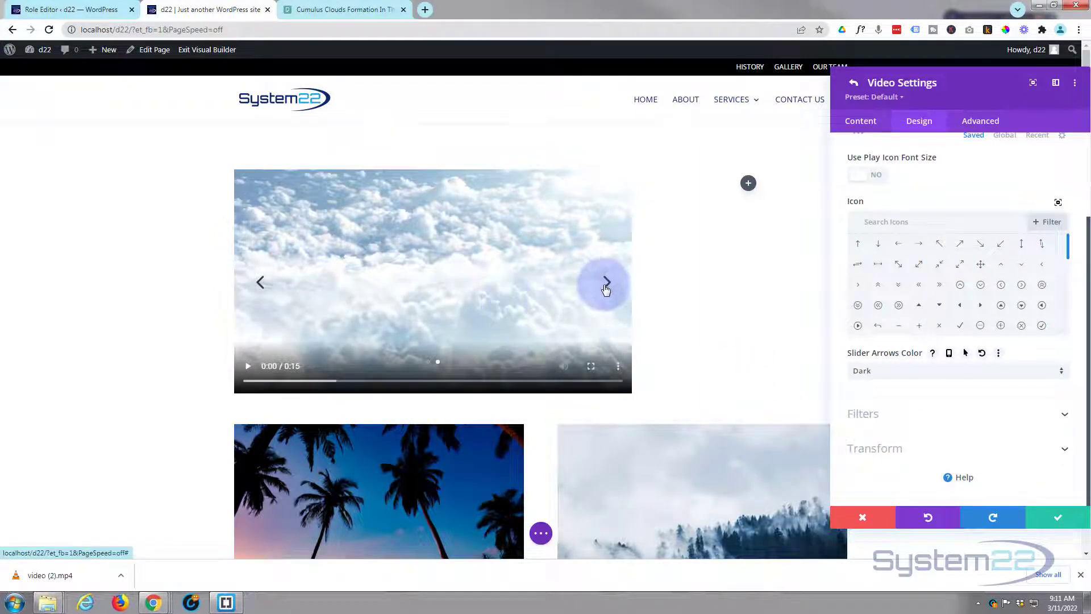
left_click(935, 373)
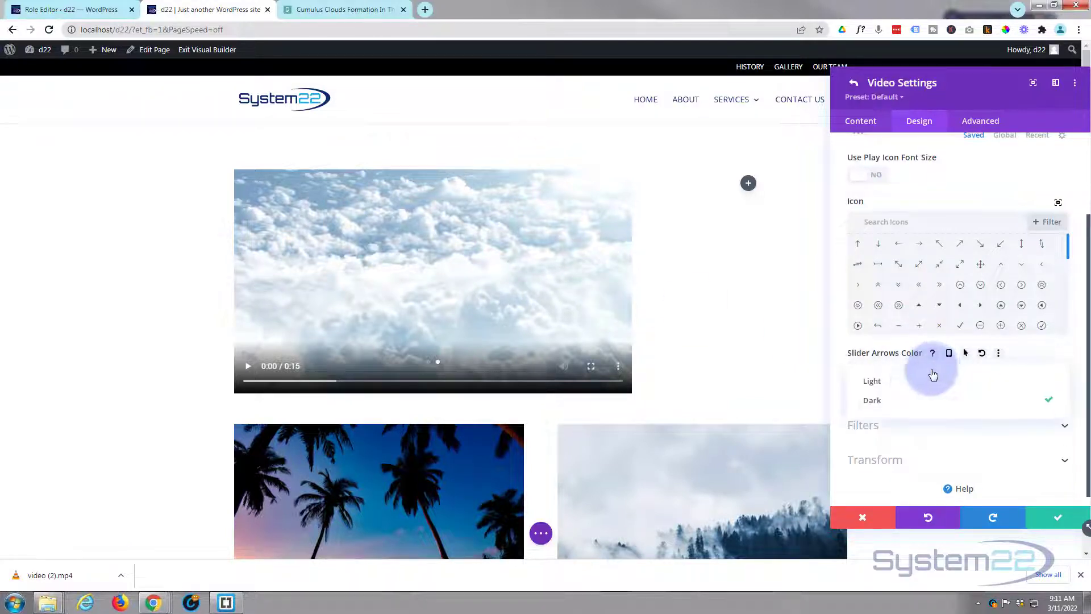
left_click(899, 380)
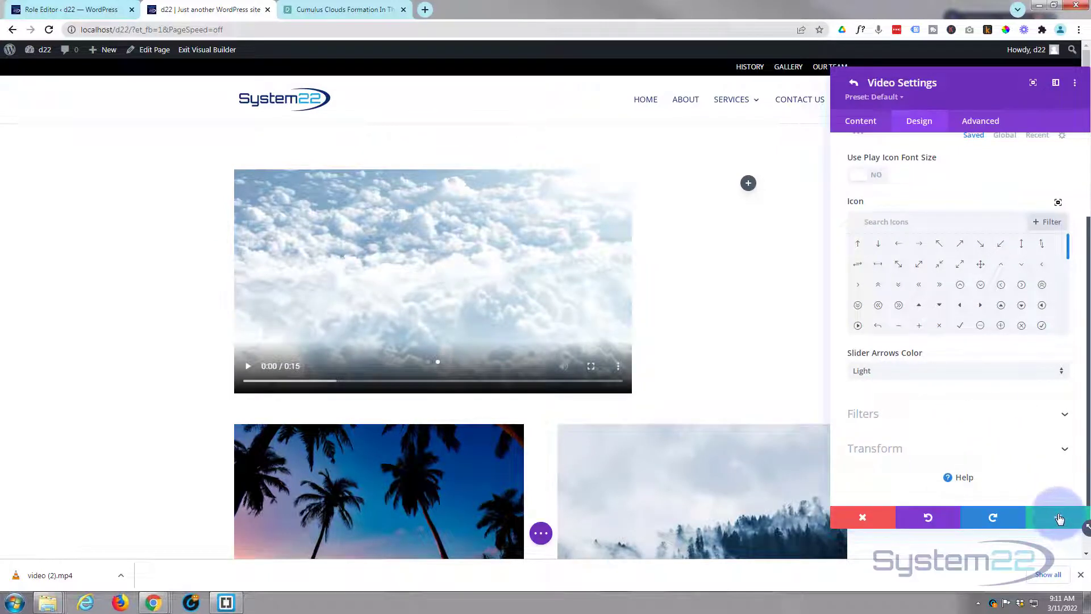
- Save the second video and set the slider's Slider Controls back to Use Thumbnail Track
left_click(1059, 518)
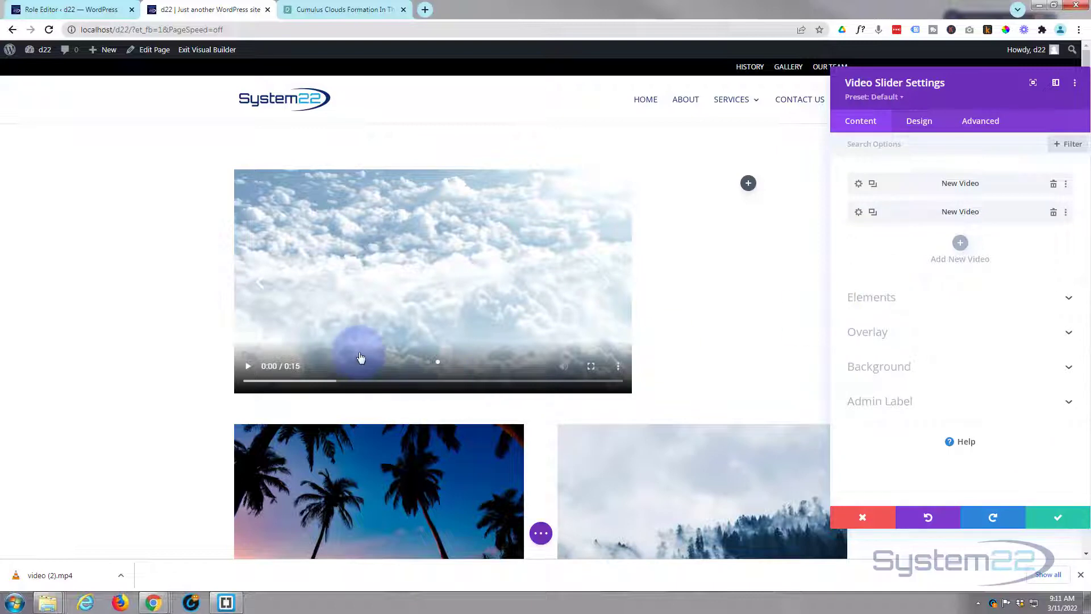
left_click(912, 307)
left_click(925, 388)
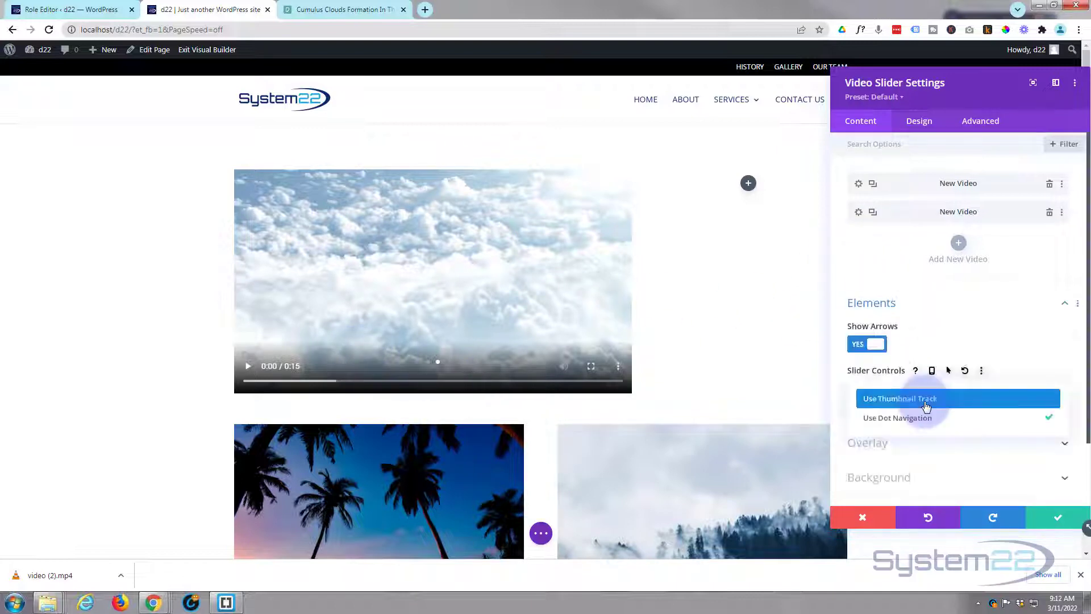
left_click(925, 401)
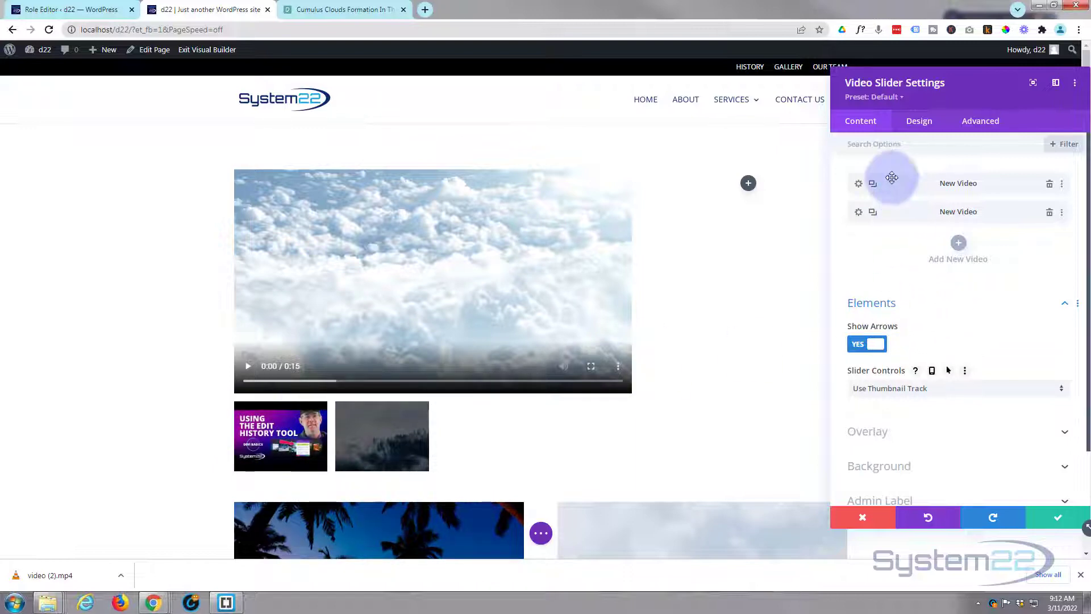
- Give the first YouTube video the Edit History Tool thumbnail as its overlay image
left_click(858, 185)
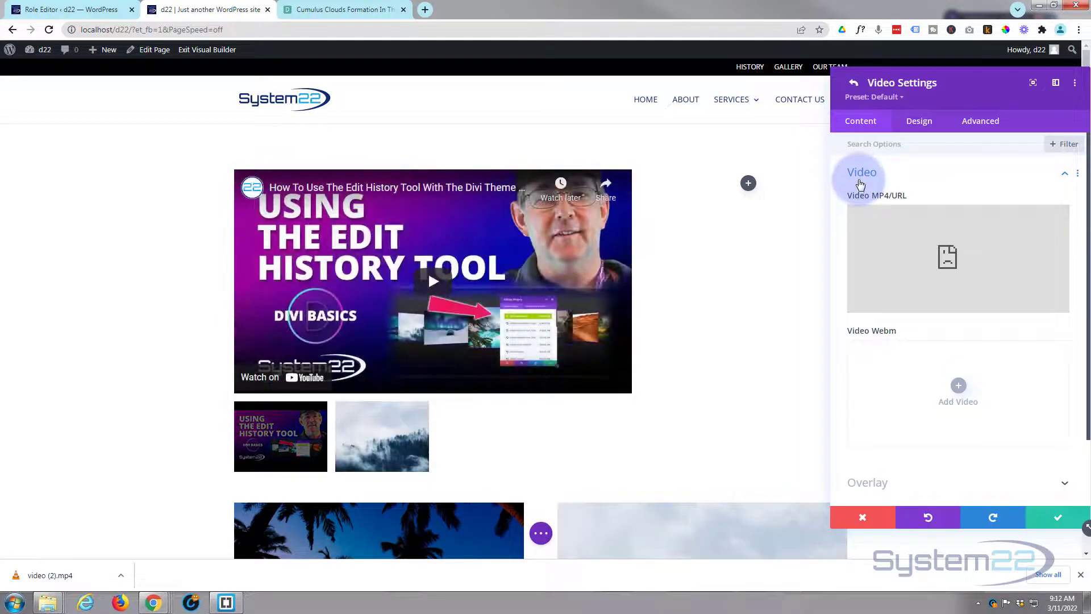
scroll(945, 392, "down", 2)
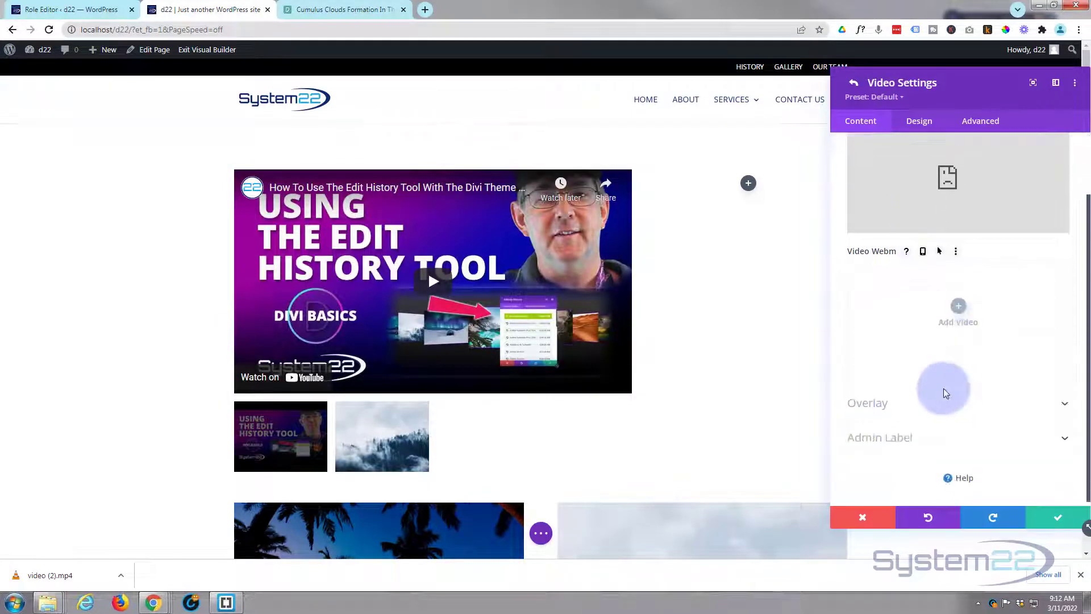
left_click(944, 400)
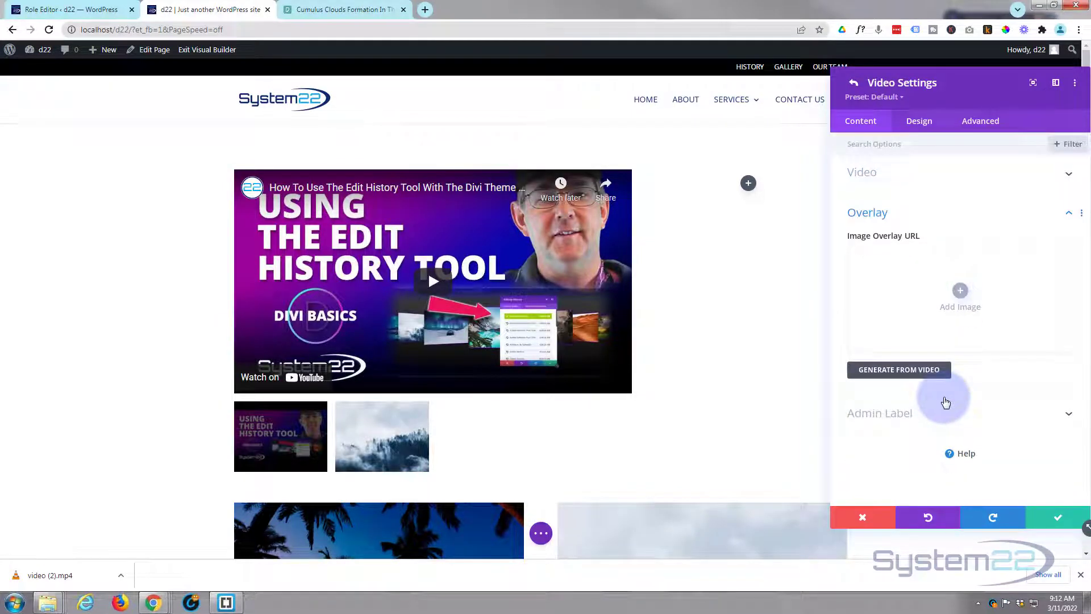
left_click(962, 291)
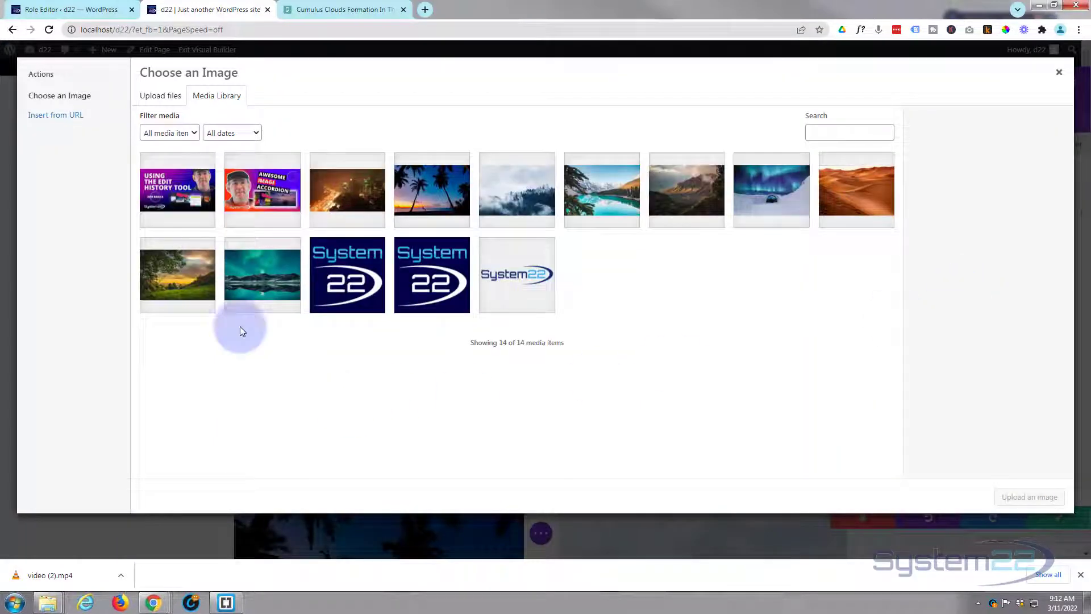
left_click(172, 196)
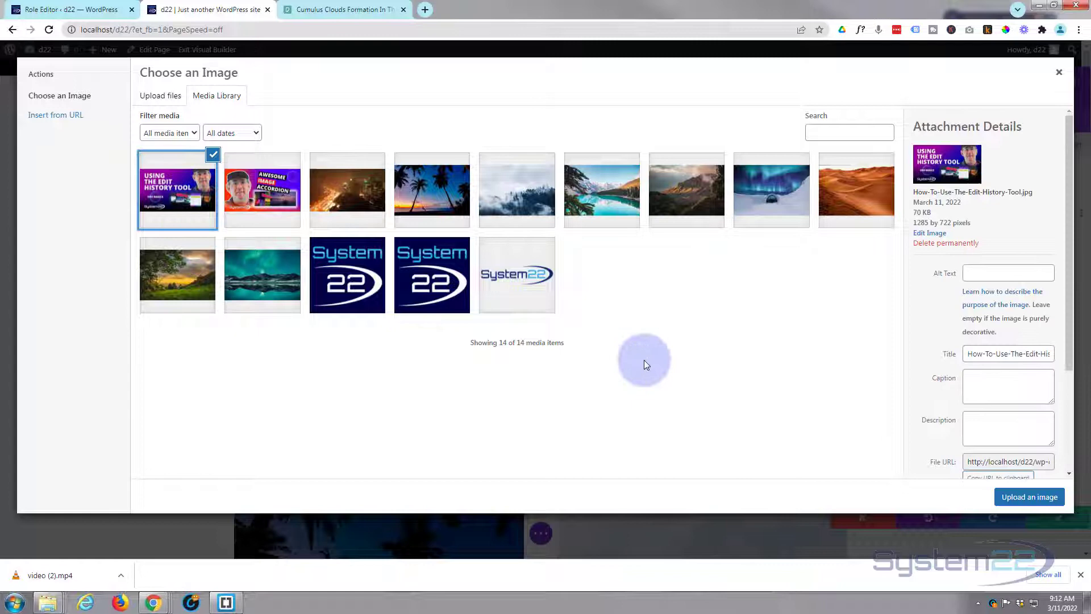
left_click(1027, 497)
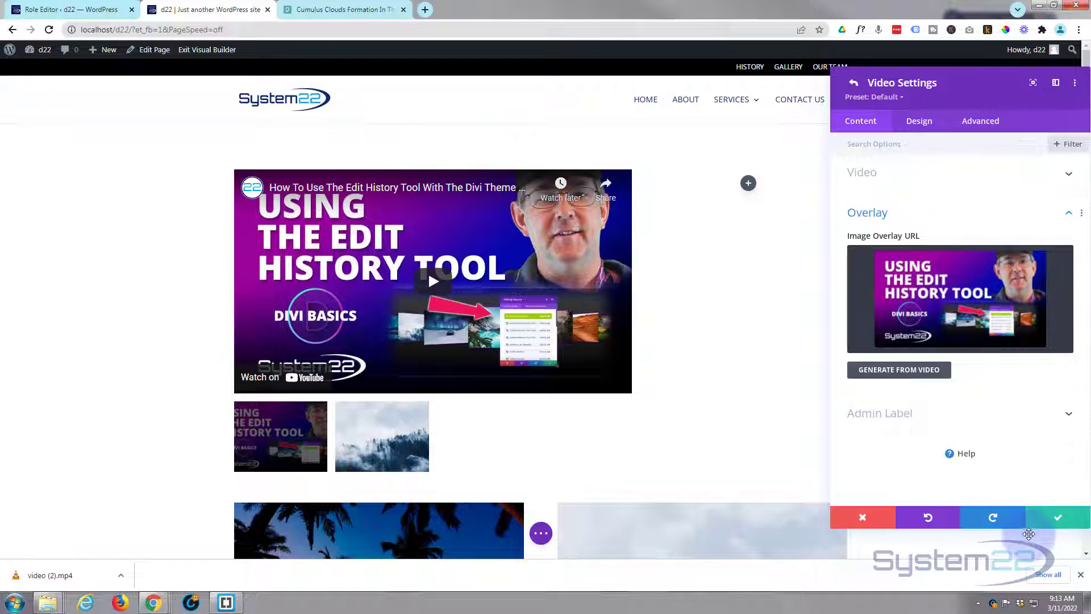
- Save the first video, add a new slide, and replace its default video with a pasted link
left_click(1055, 515)
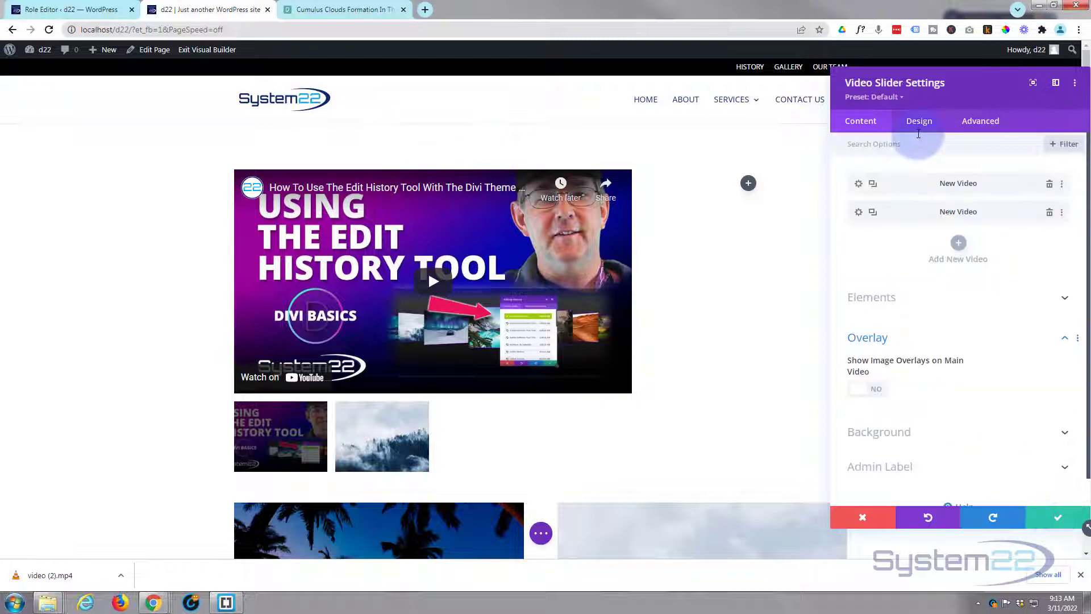
left_click(958, 242)
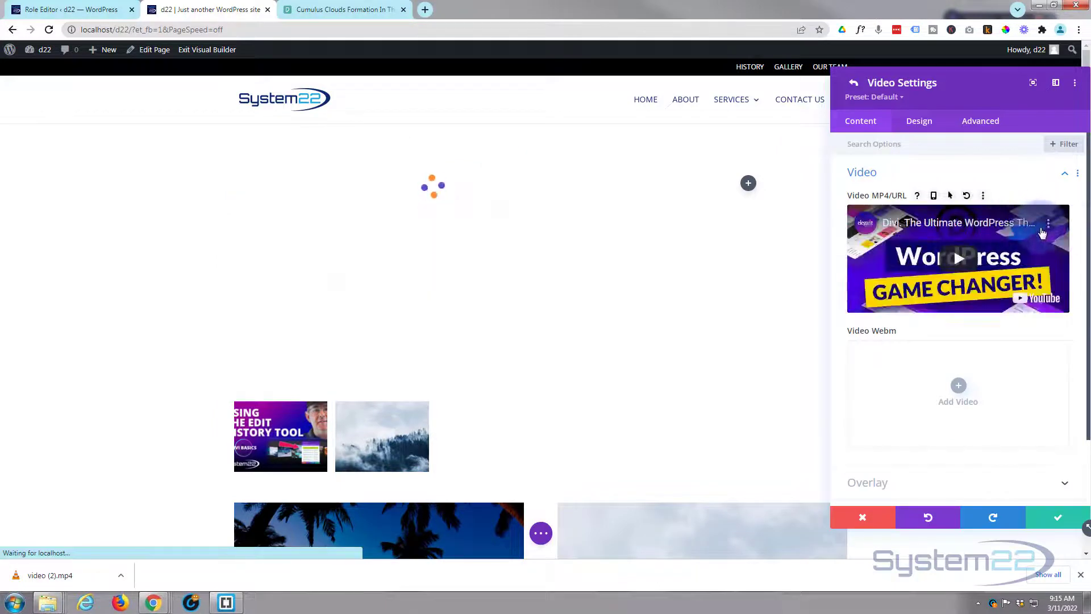
left_click(1036, 226)
left_click(971, 250)
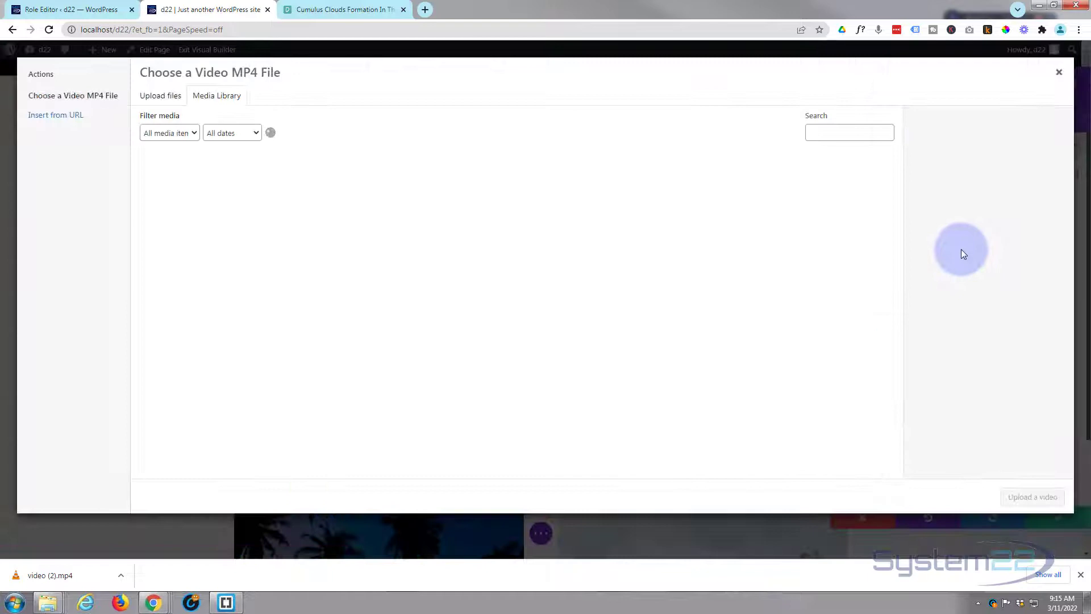
left_click(72, 115)
left_click_drag(187, 108, 151, 108)
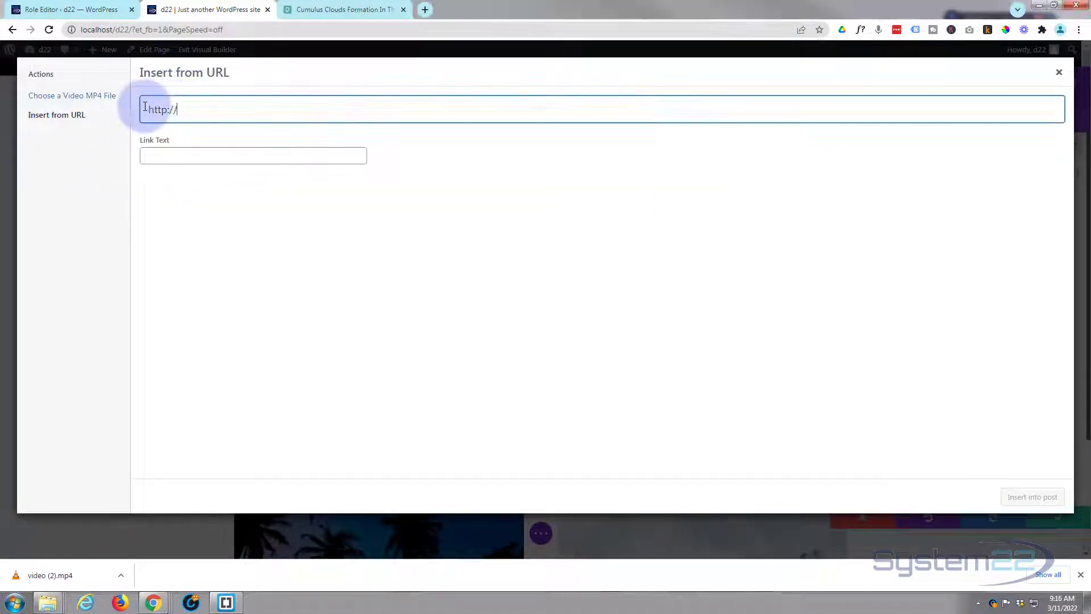
type("https://youtu.be/SGwHsszcASo")
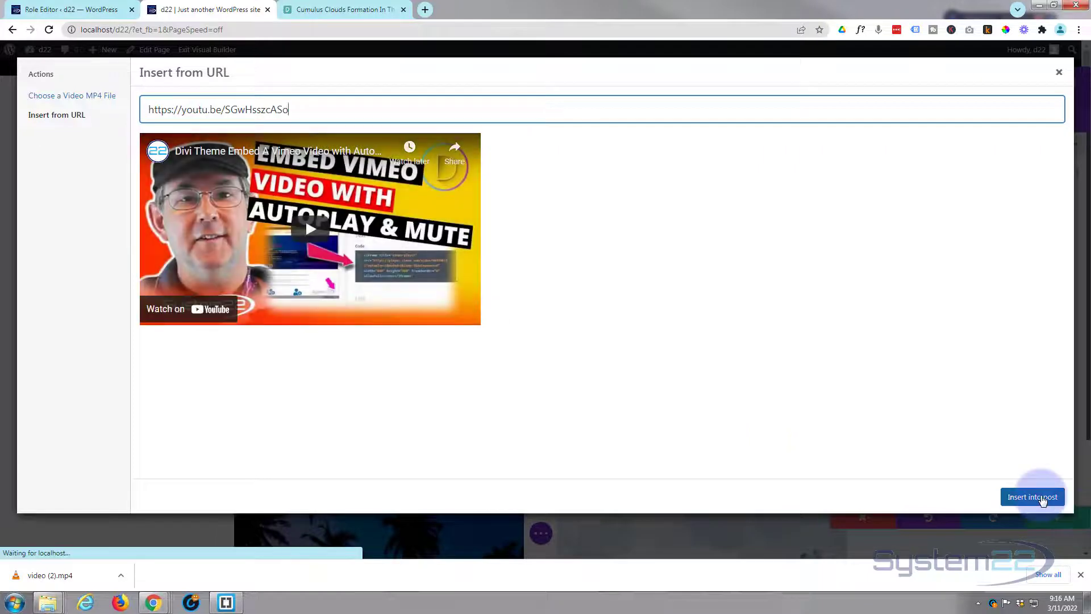
left_click(1041, 496)
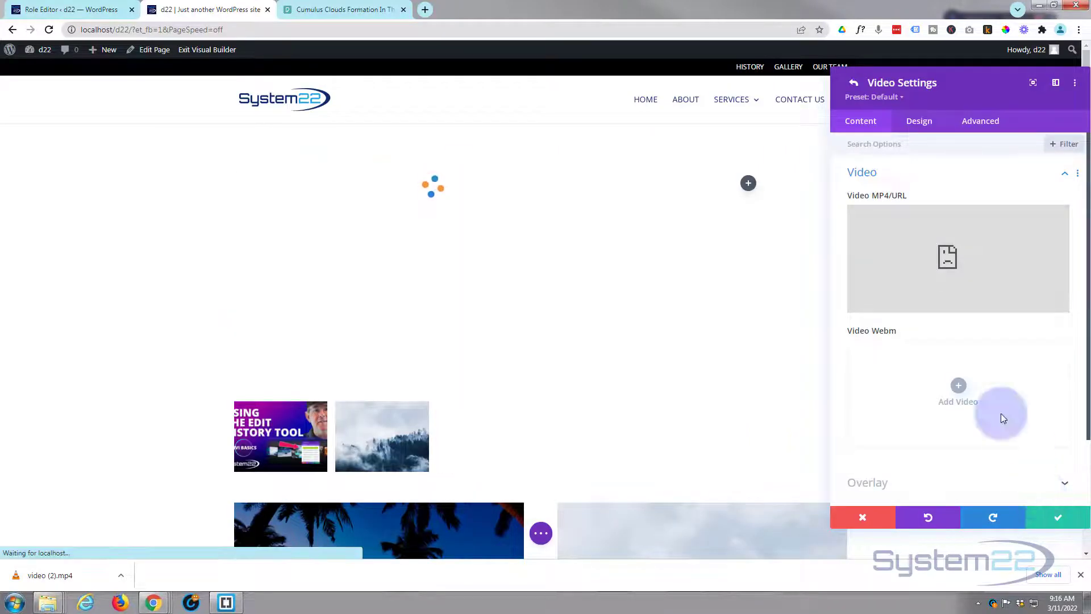
- Set the Awesome Image Accordion picture as the new slide's overlay and save the video
scroll(966, 406, "down", 2)
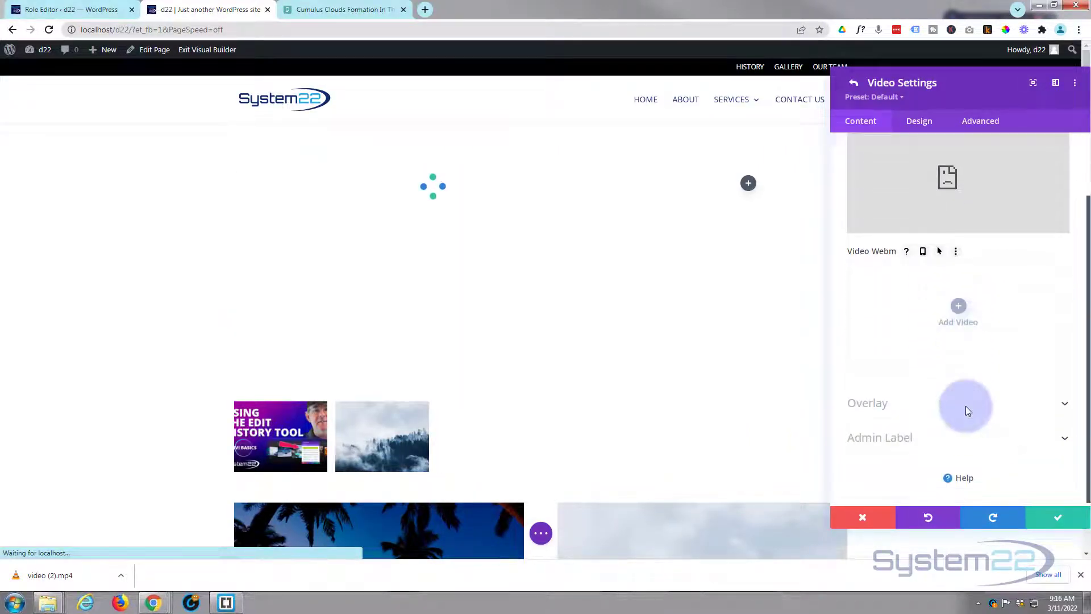
left_click(964, 407)
left_click(961, 287)
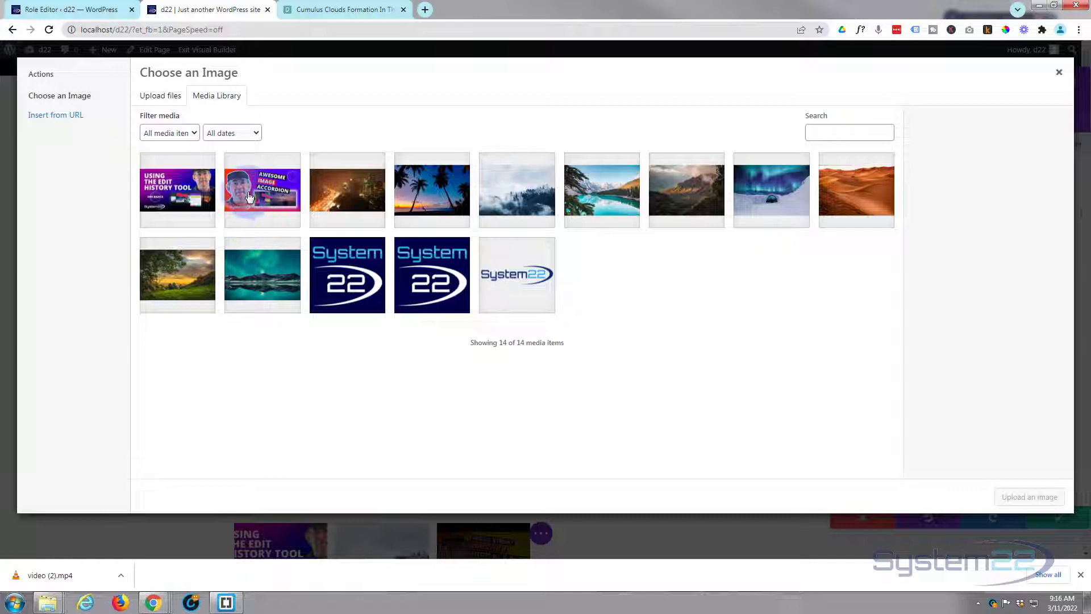
left_click(249, 197)
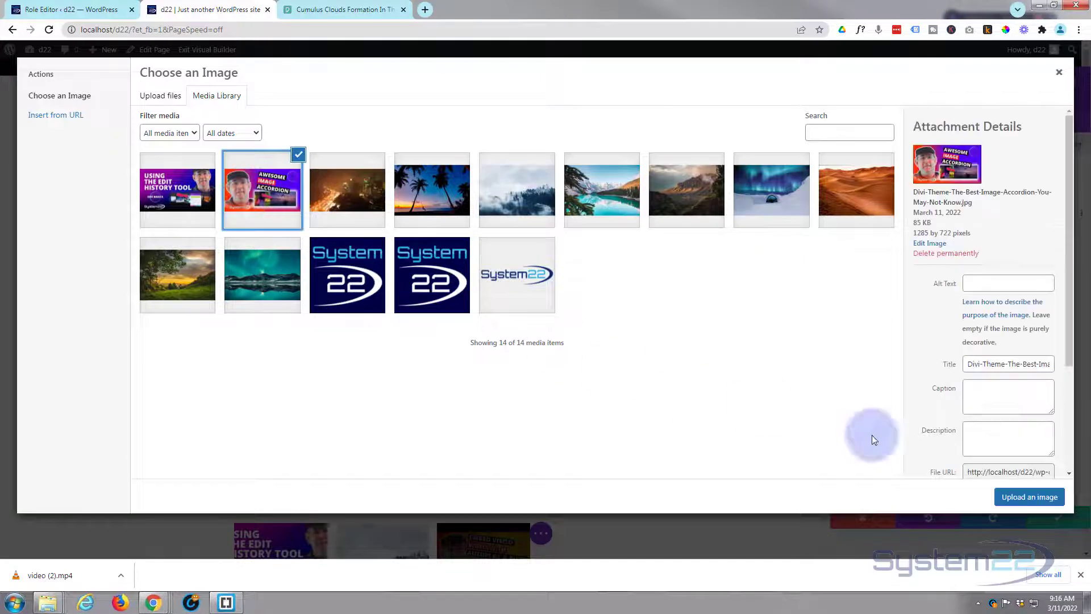
left_click(1029, 497)
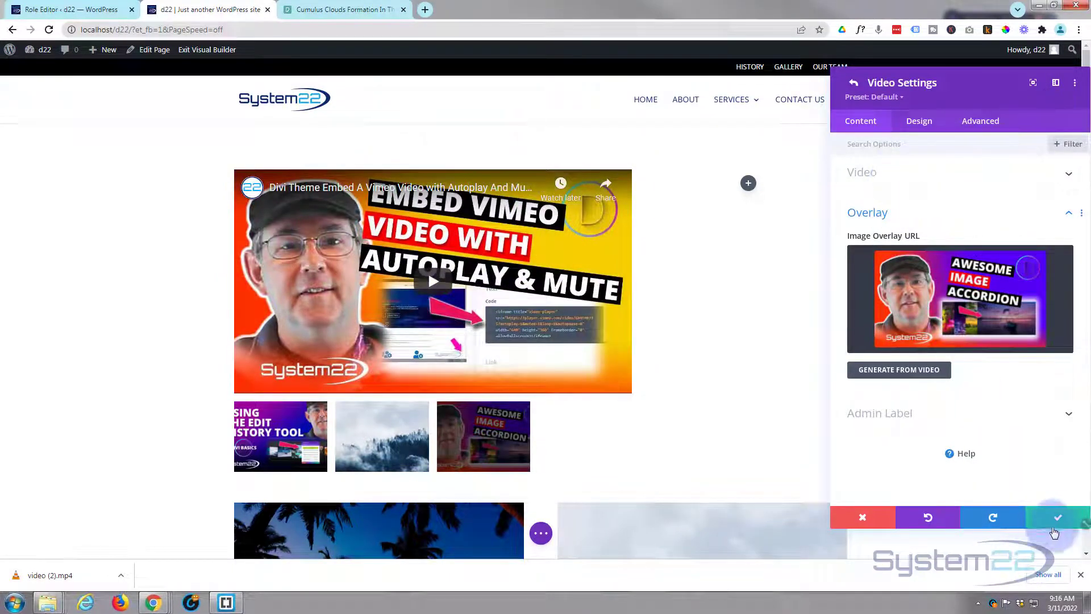
left_click(1057, 518)
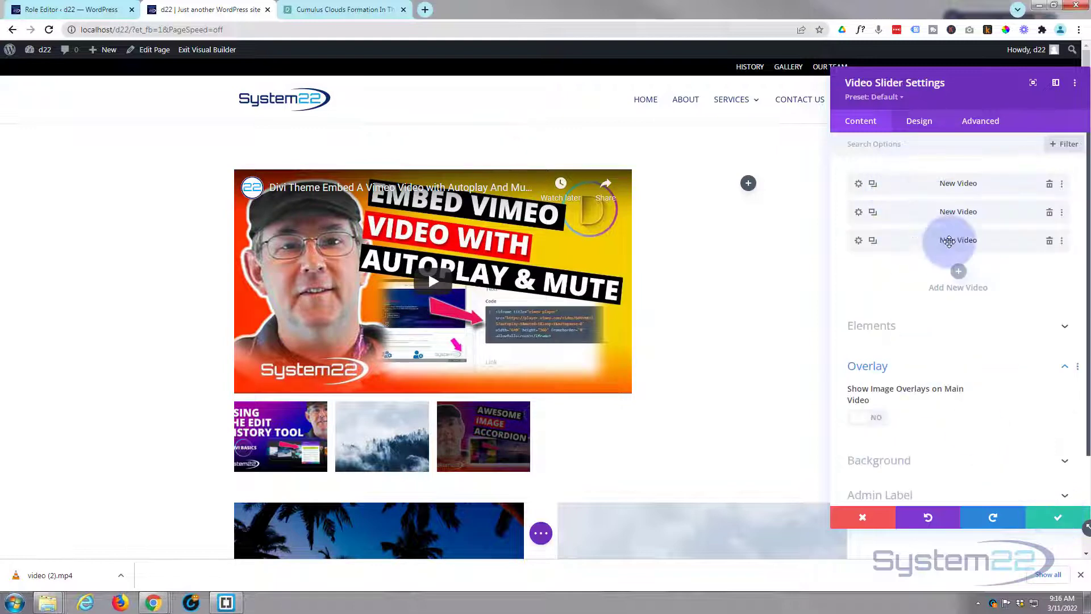
- Add a fourth slide using Pexels-Videos-1654216.mp4 in place of the default video
left_click(959, 274)
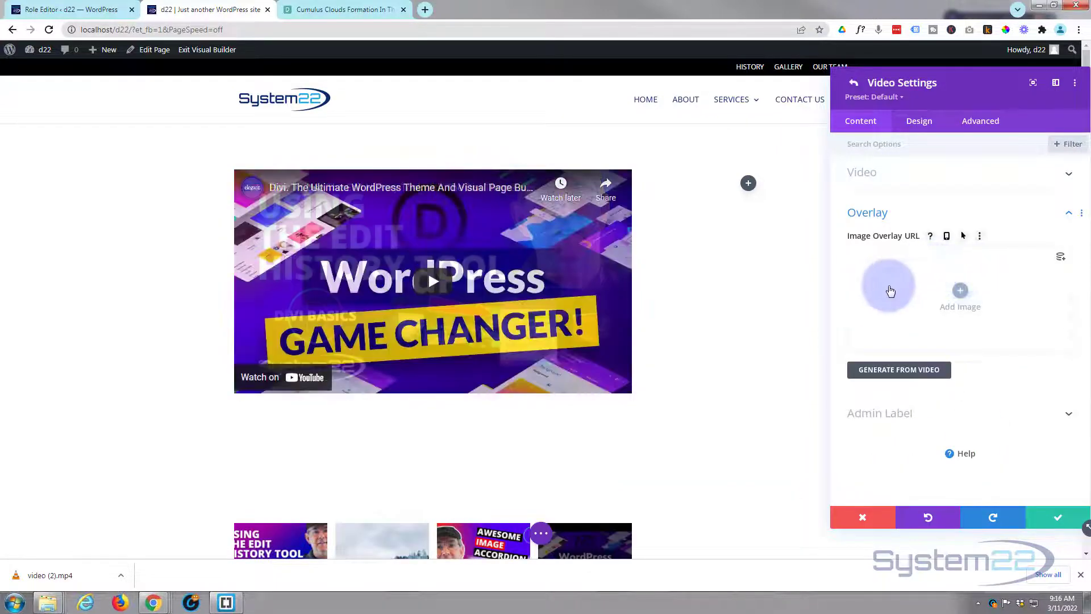
left_click(975, 181)
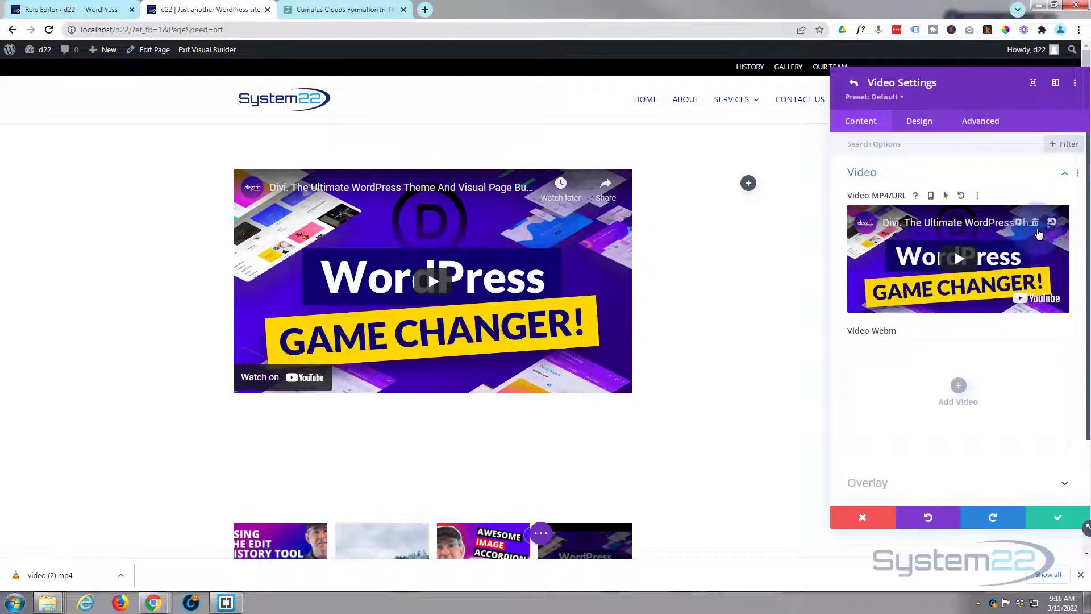
left_click(1036, 225)
left_click(959, 250)
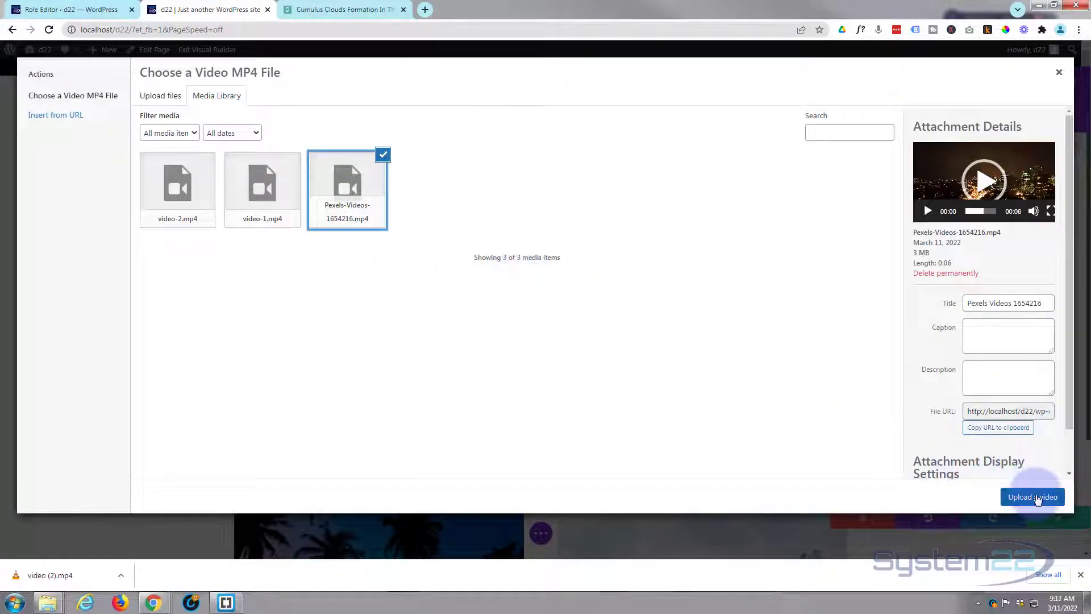
left_click(1035, 498)
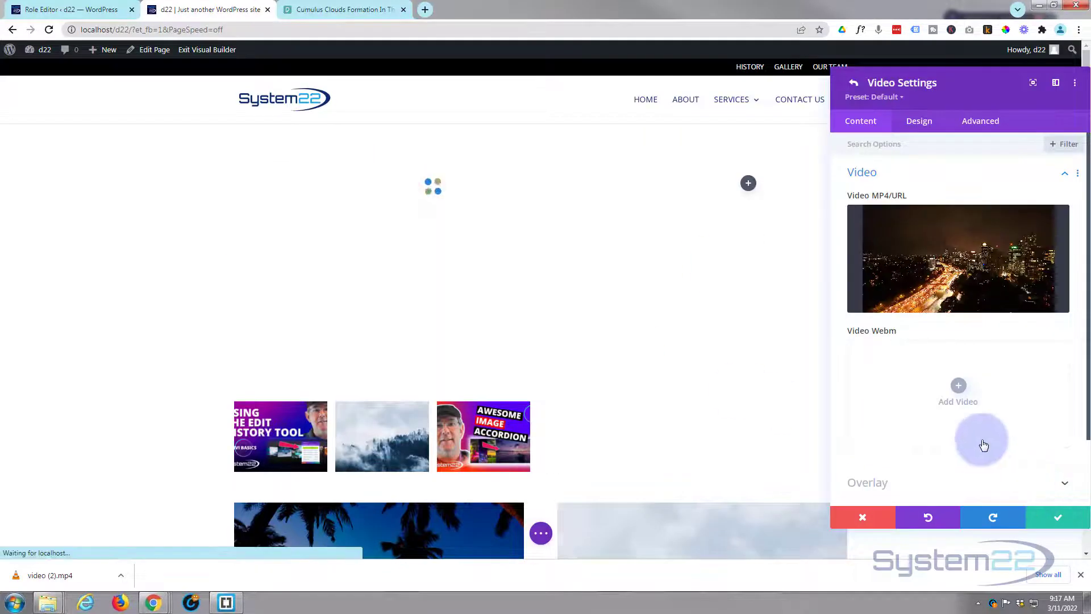
- Set vid.jpg as the fourth video's overlay image and save the video
scroll(956, 386, "down", 2)
left_click(947, 397)
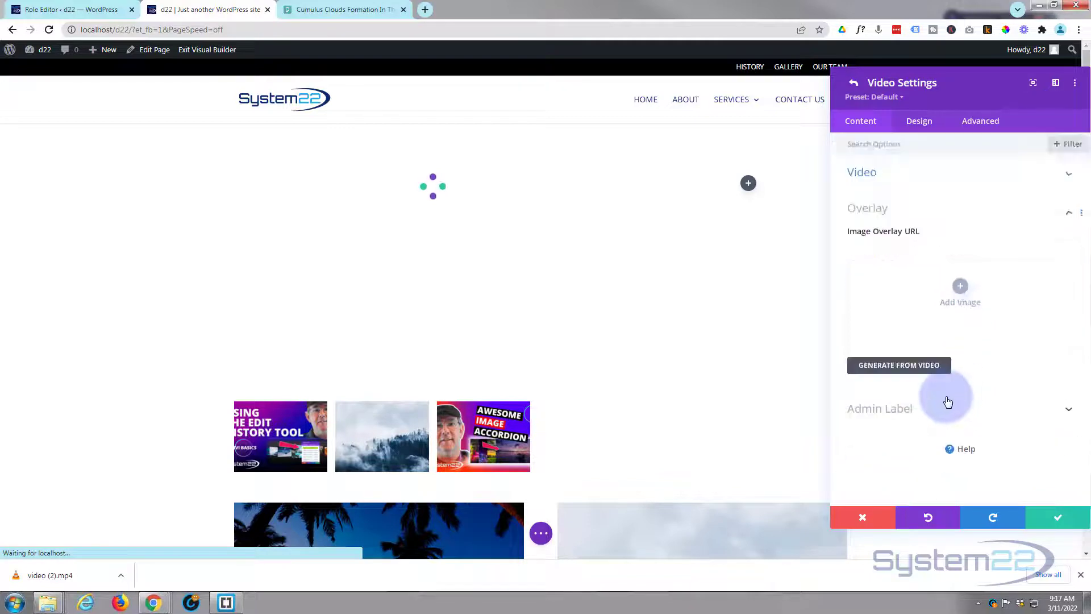
left_click(955, 293)
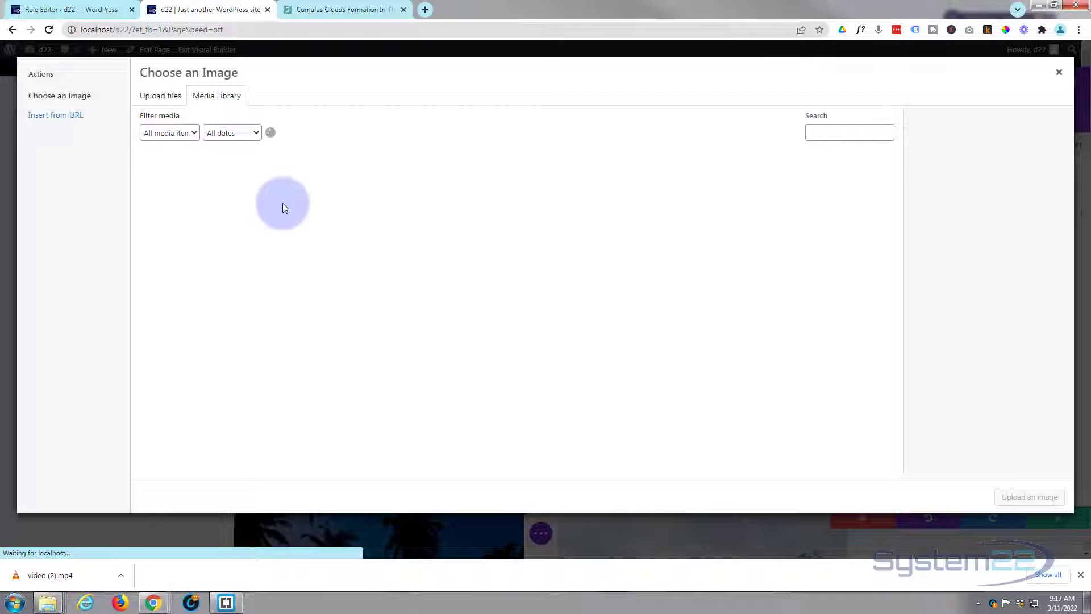
left_click(358, 196)
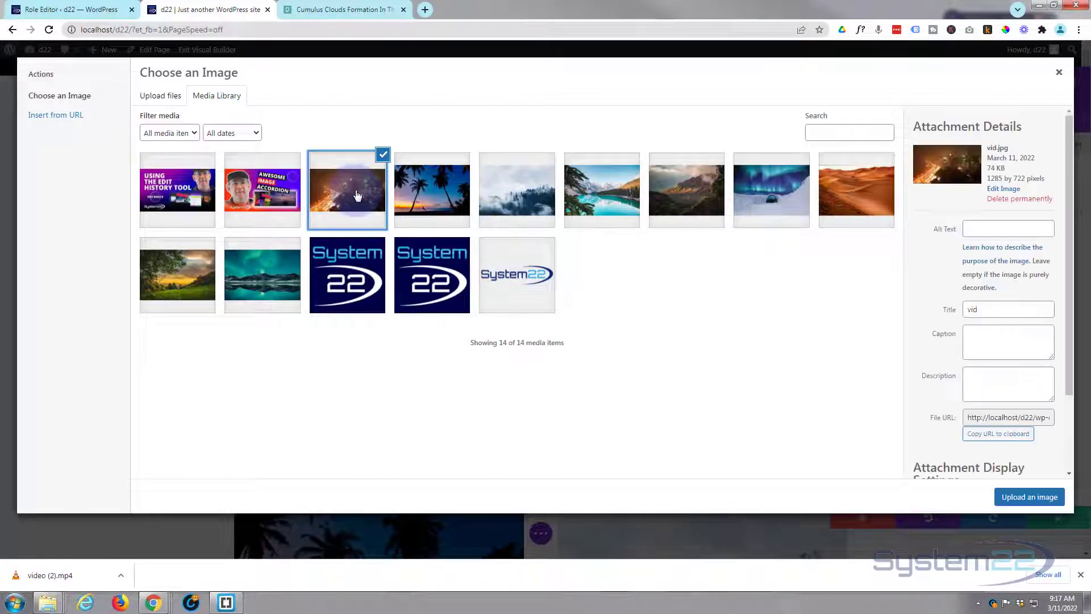
left_click(1032, 497)
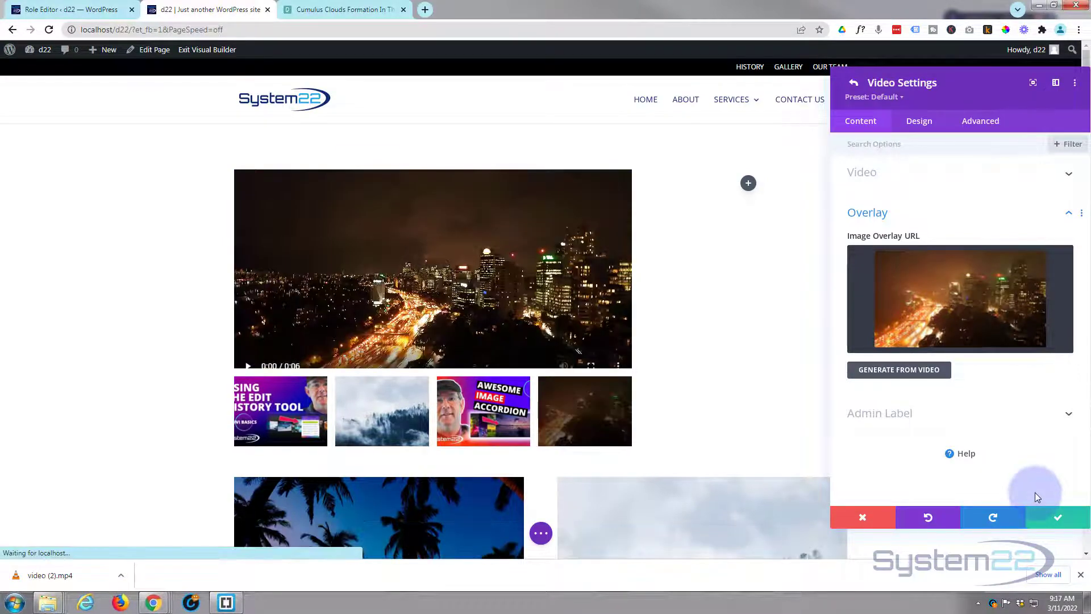
left_click(1044, 521)
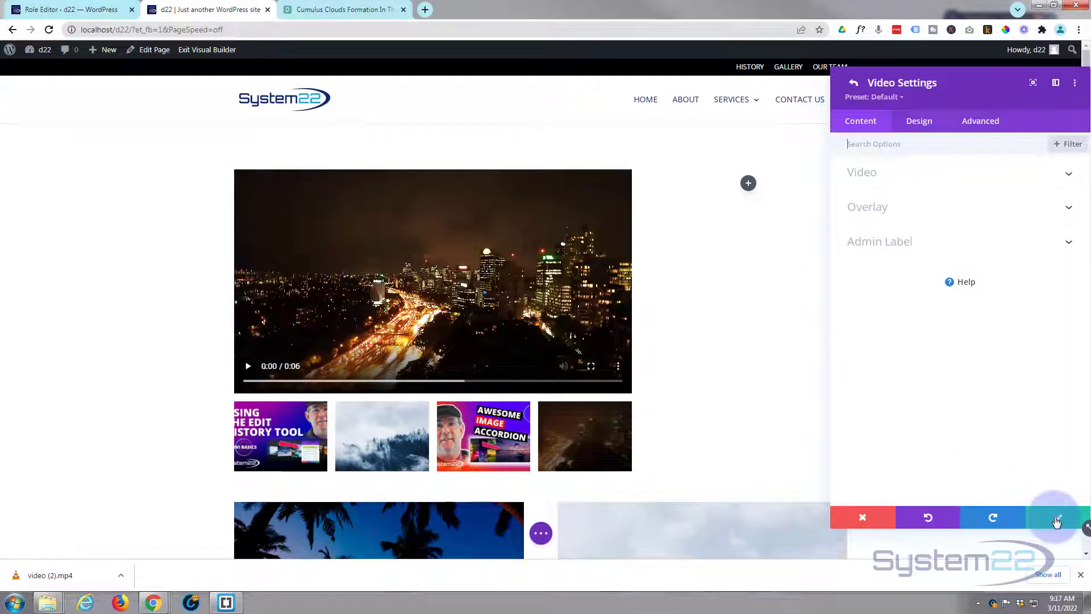
left_click(1055, 521)
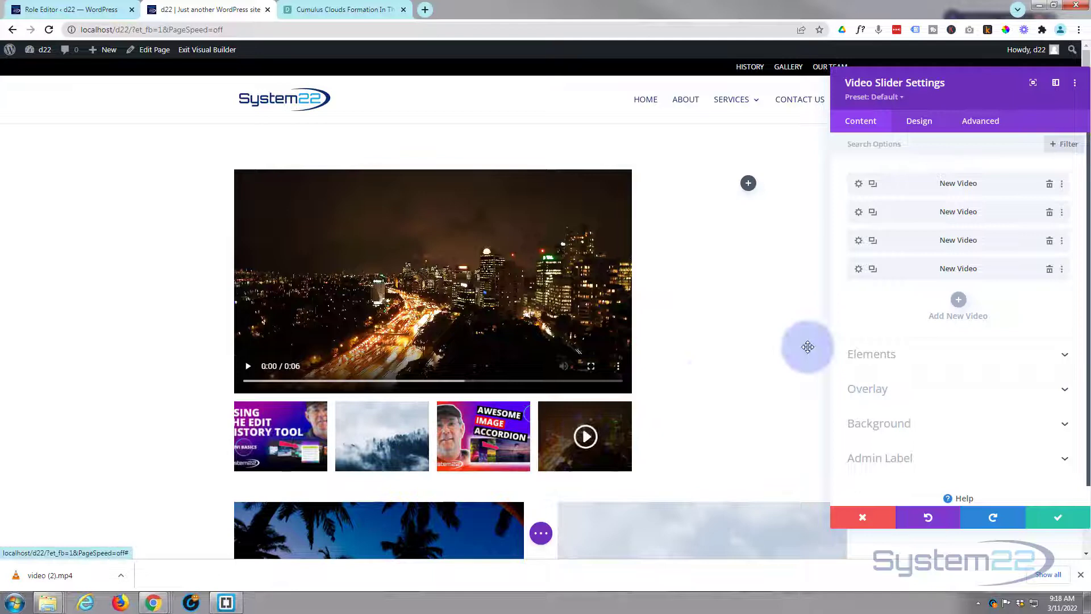
- Switch Elements > Slider Controls to Use Dot Navigation and save the Video Slider settings
left_click(926, 360)
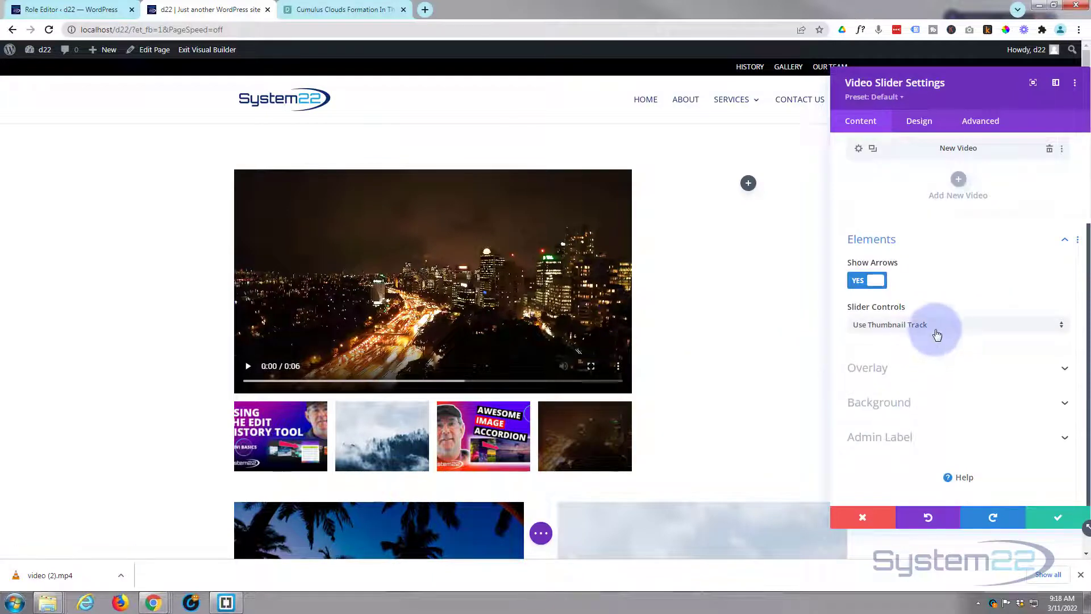
left_click(941, 328)
left_click(921, 356)
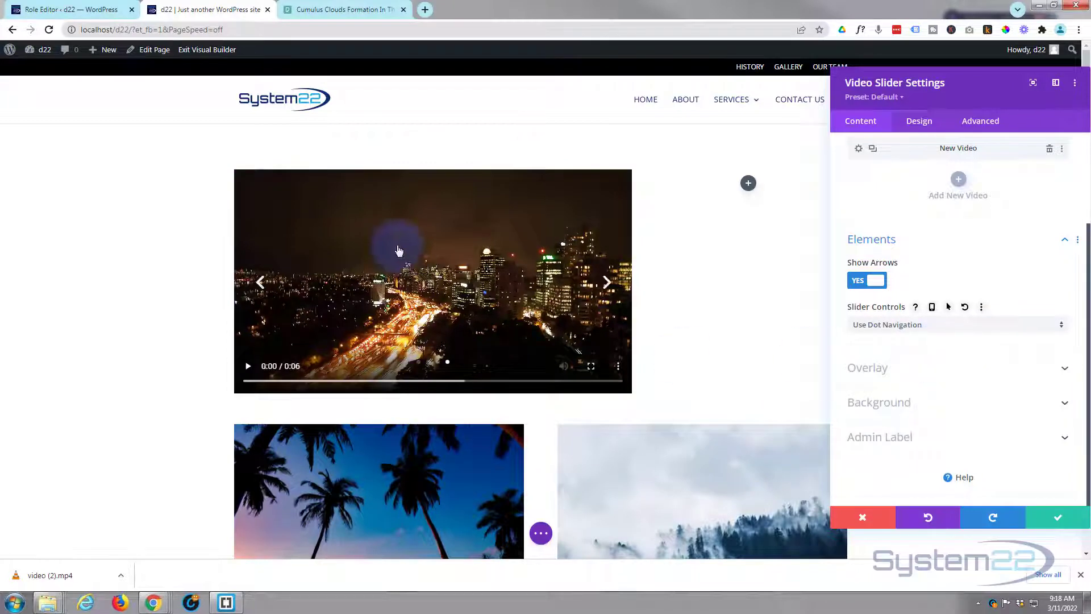
mouse_move(537, 294)
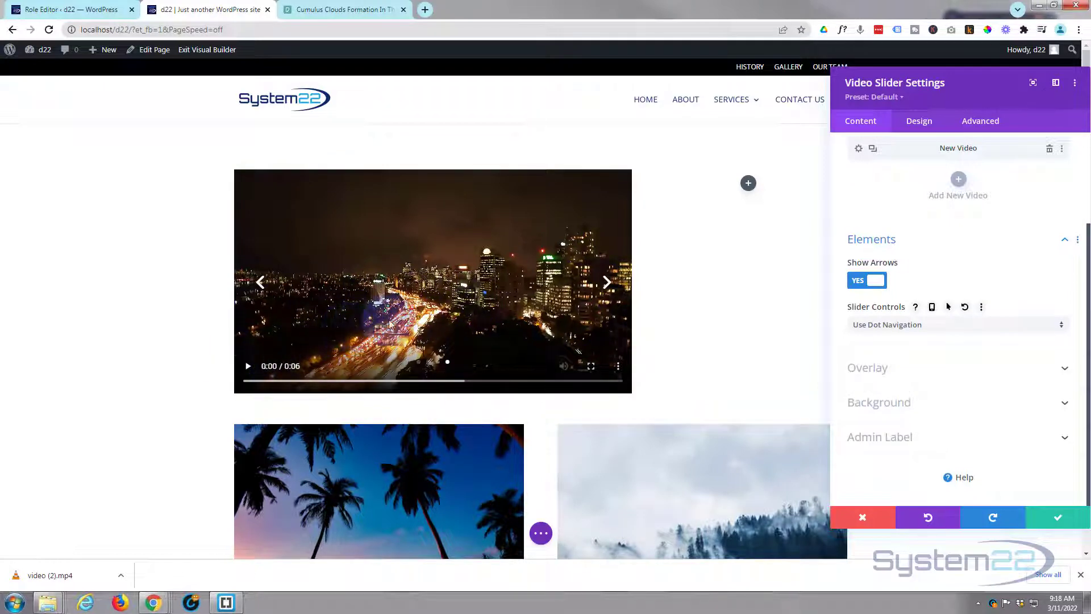
left_click(1058, 518)
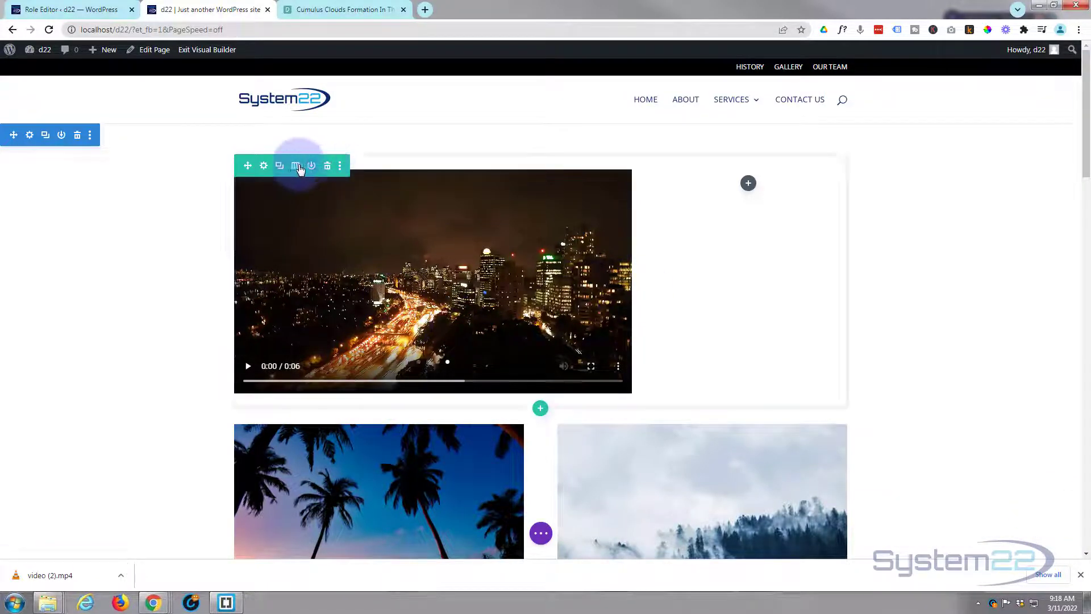
- Change the row to one full-width column, save the page, and exit the Visual Builder
left_click(295, 166)
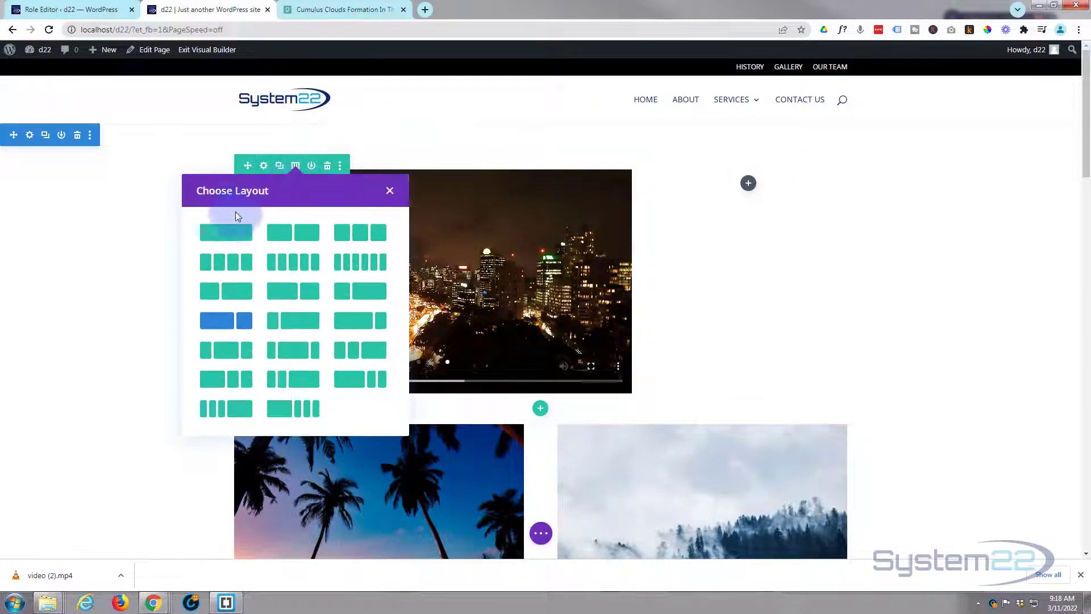
left_click(226, 234)
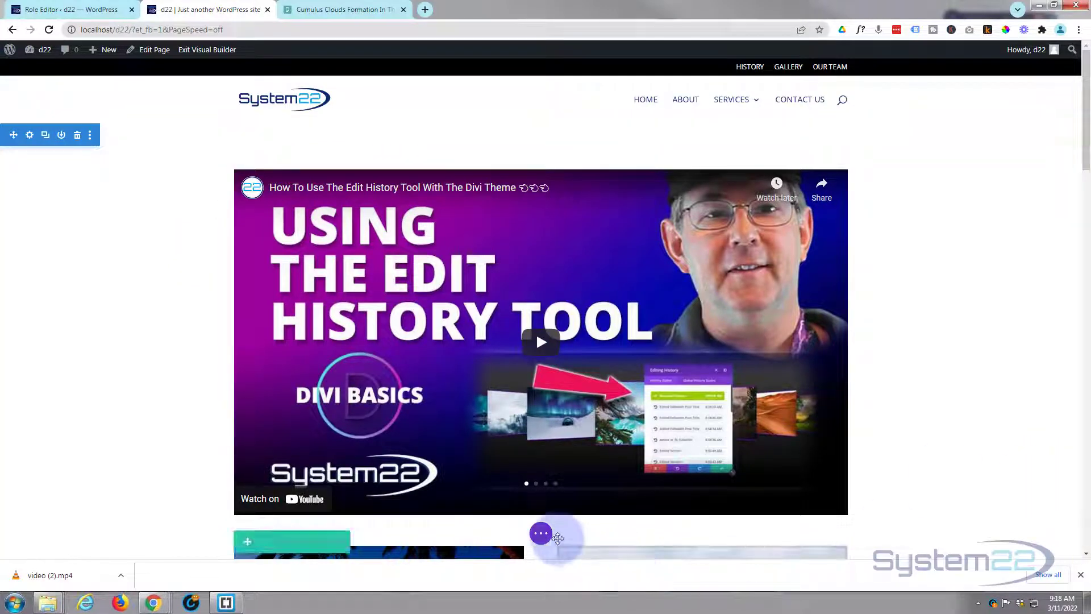
left_click(542, 534)
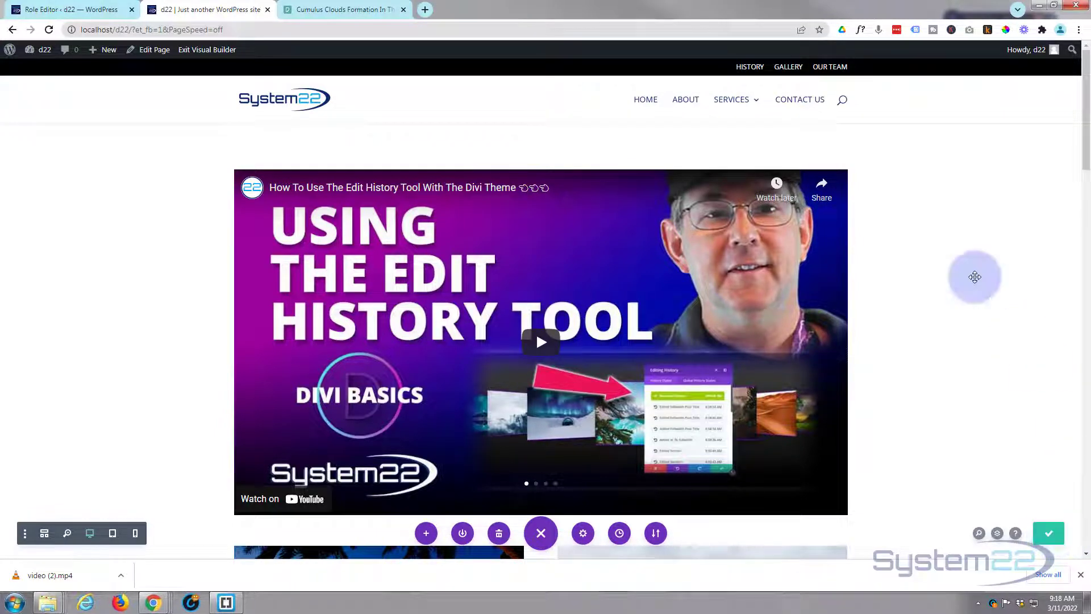
left_click(208, 50)
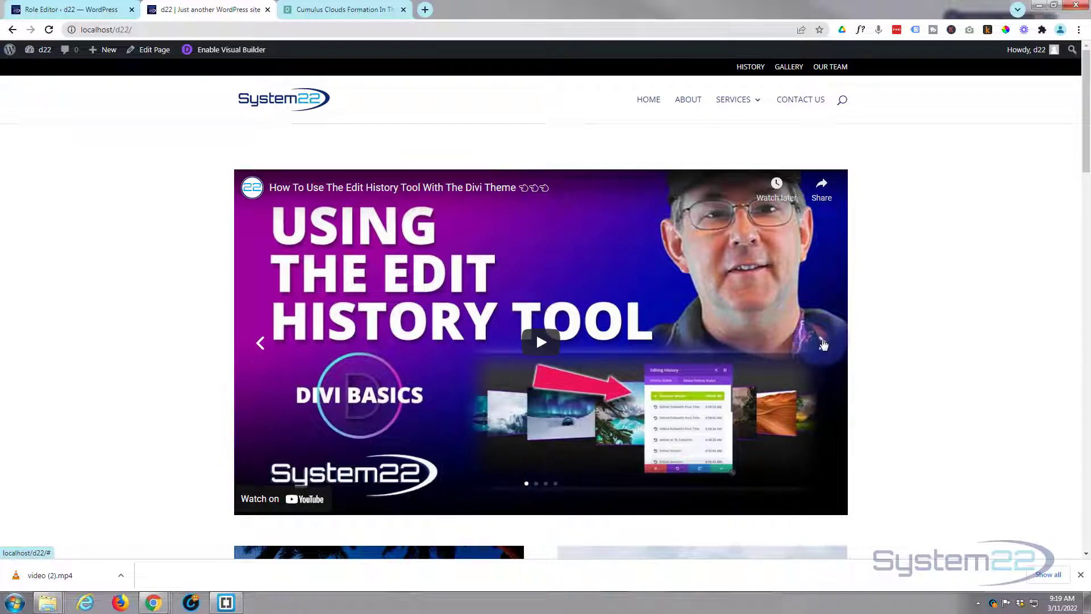
- Cycle the live slider, playing the clouds, Vimeo, city night and Edit History Tool videos, then mute
left_click(823, 344)
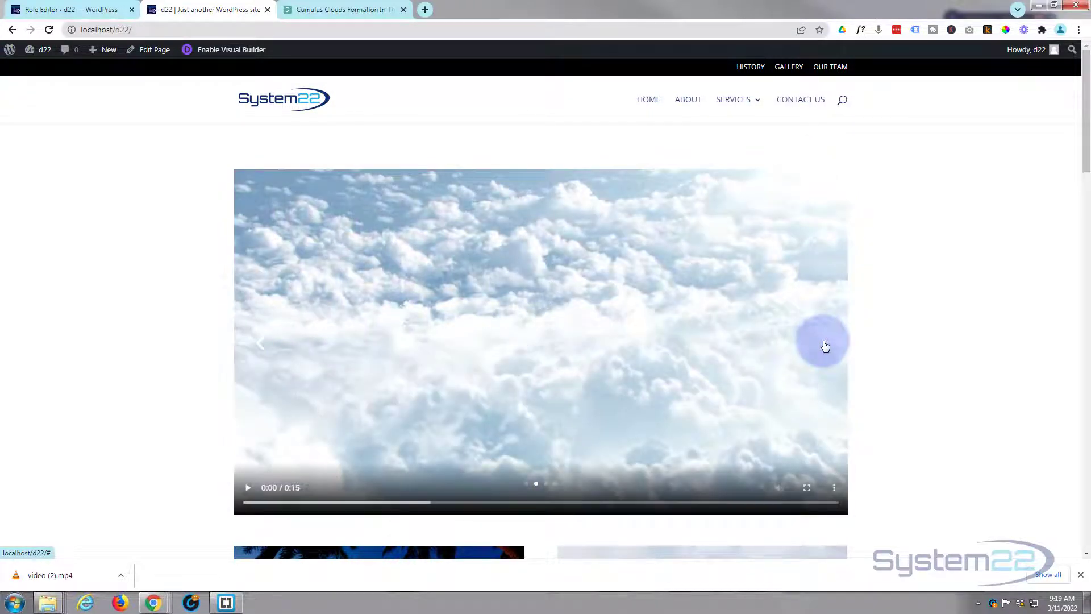
left_click(605, 371)
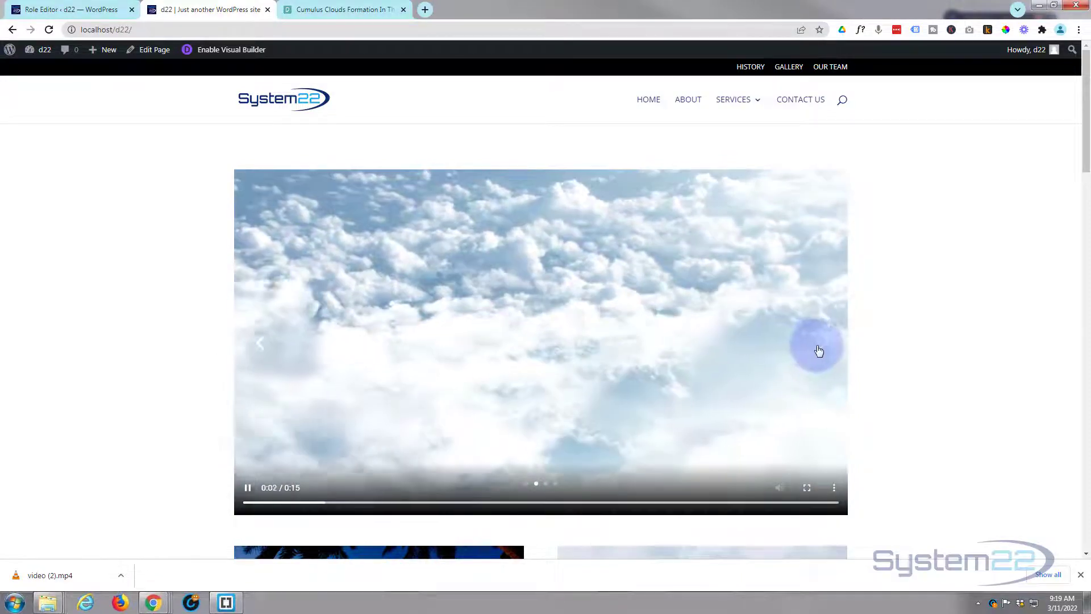
left_click(824, 345)
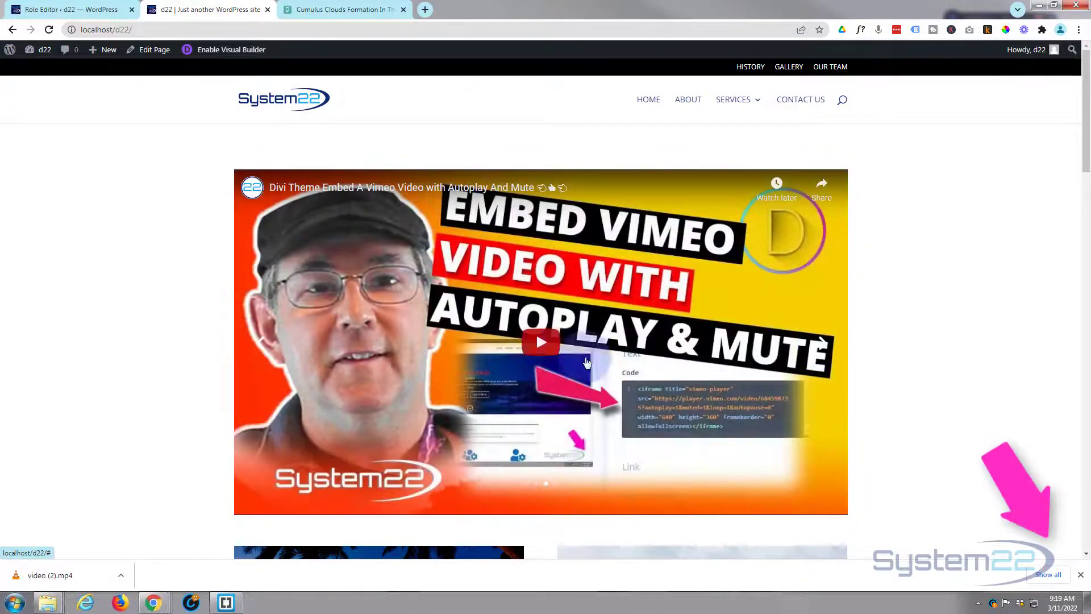
left_click(548, 349)
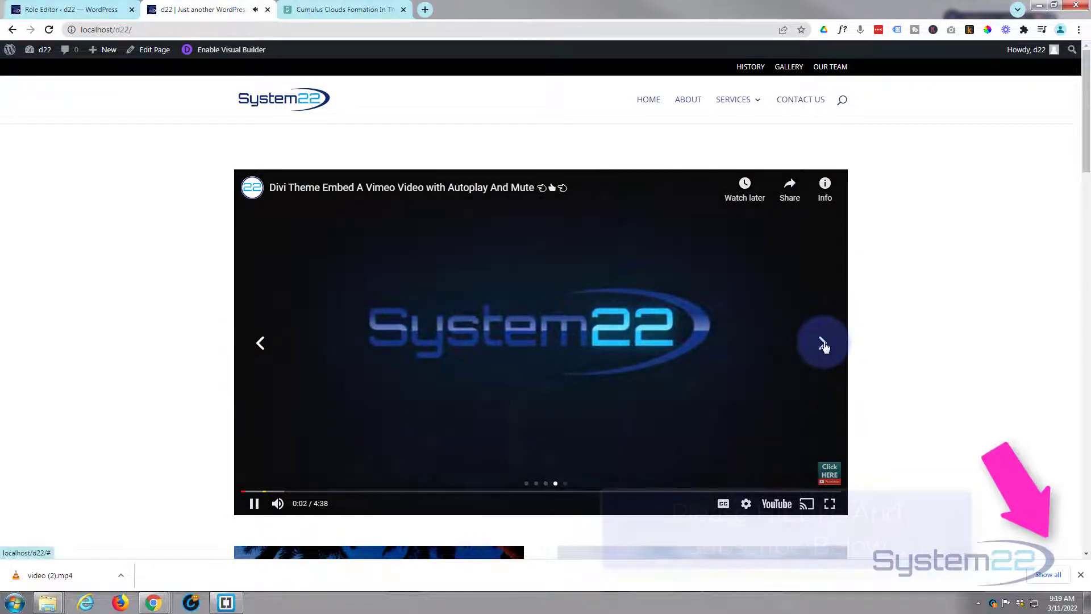
left_click(824, 345)
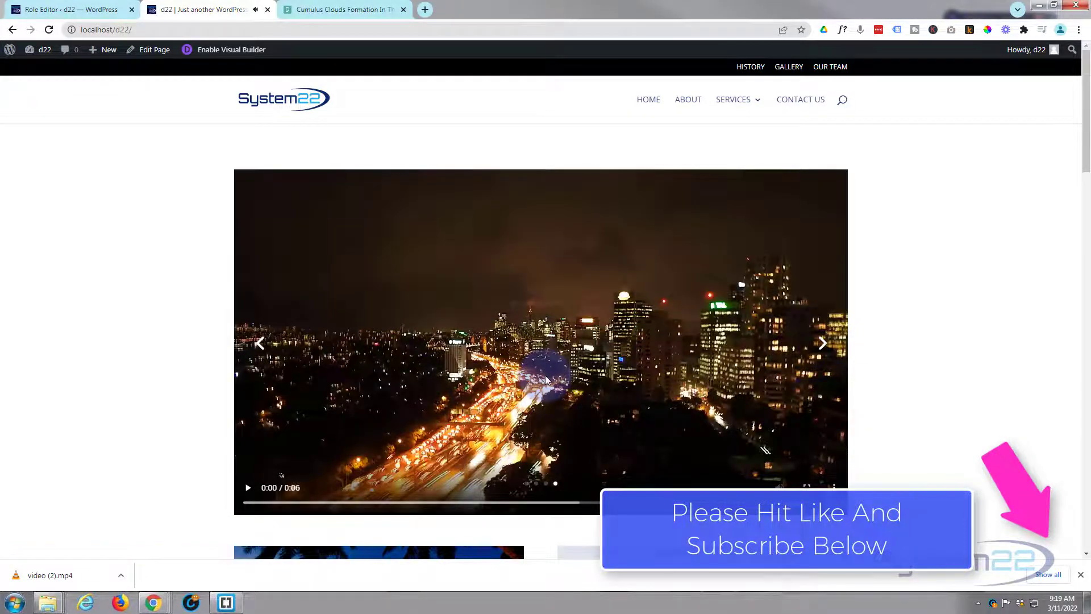
left_click(545, 380)
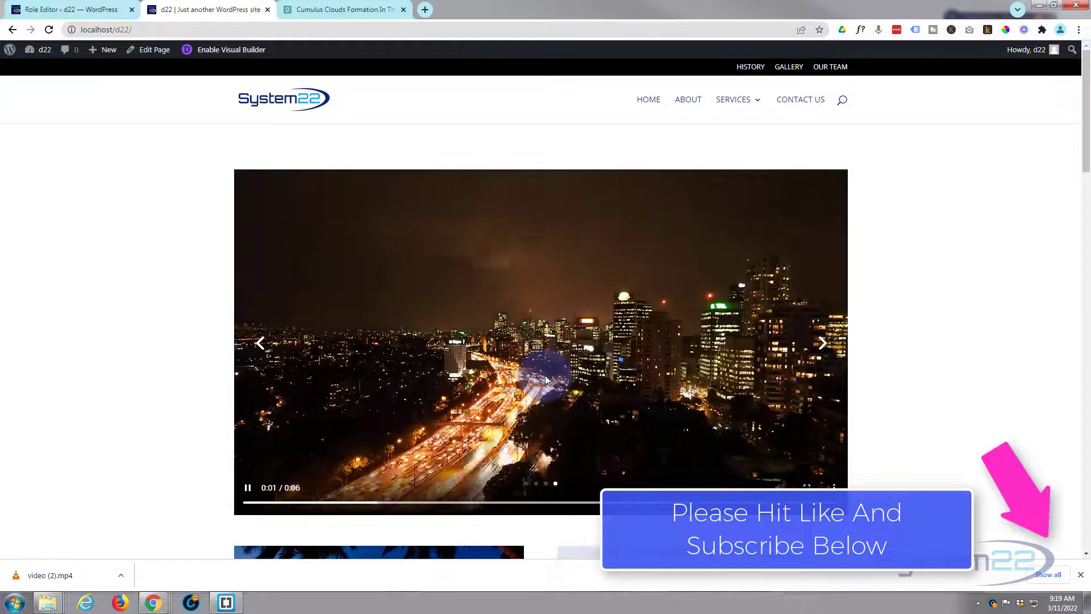
left_click(821, 347)
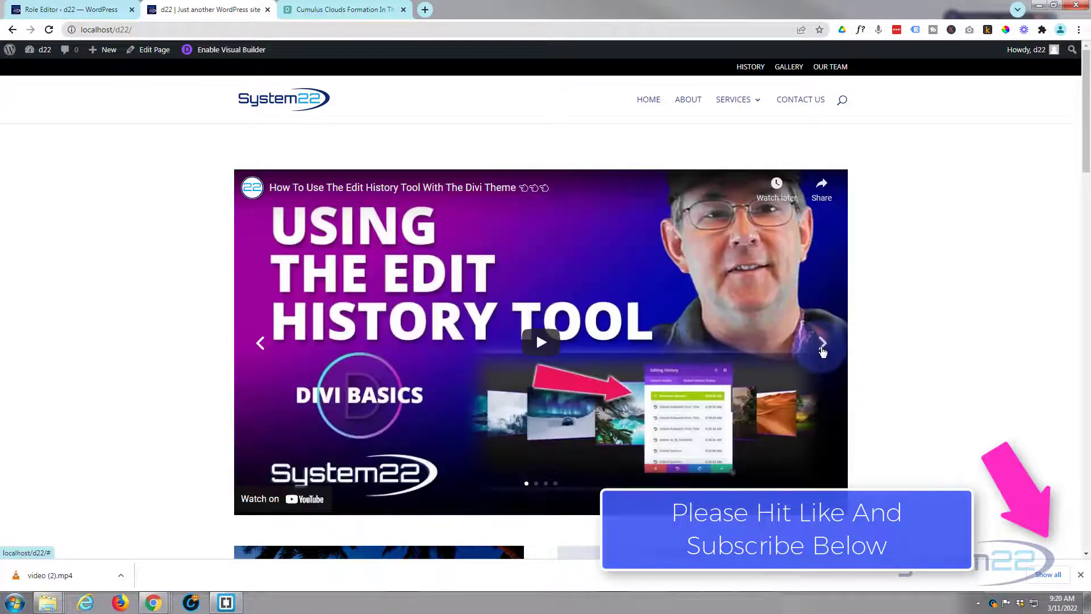
left_click(500, 389)
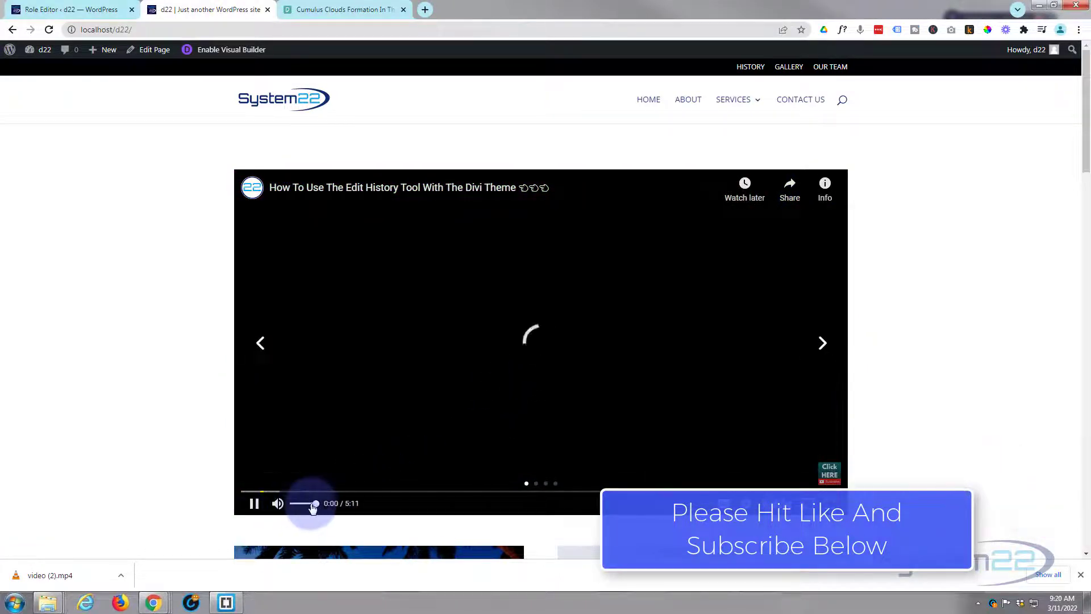
left_click(284, 504)
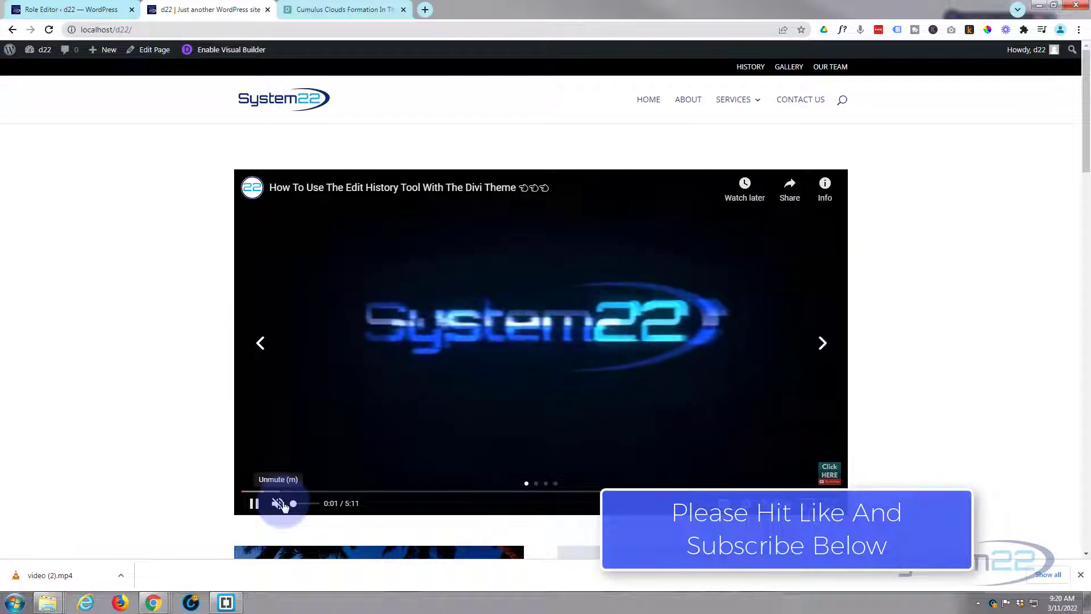